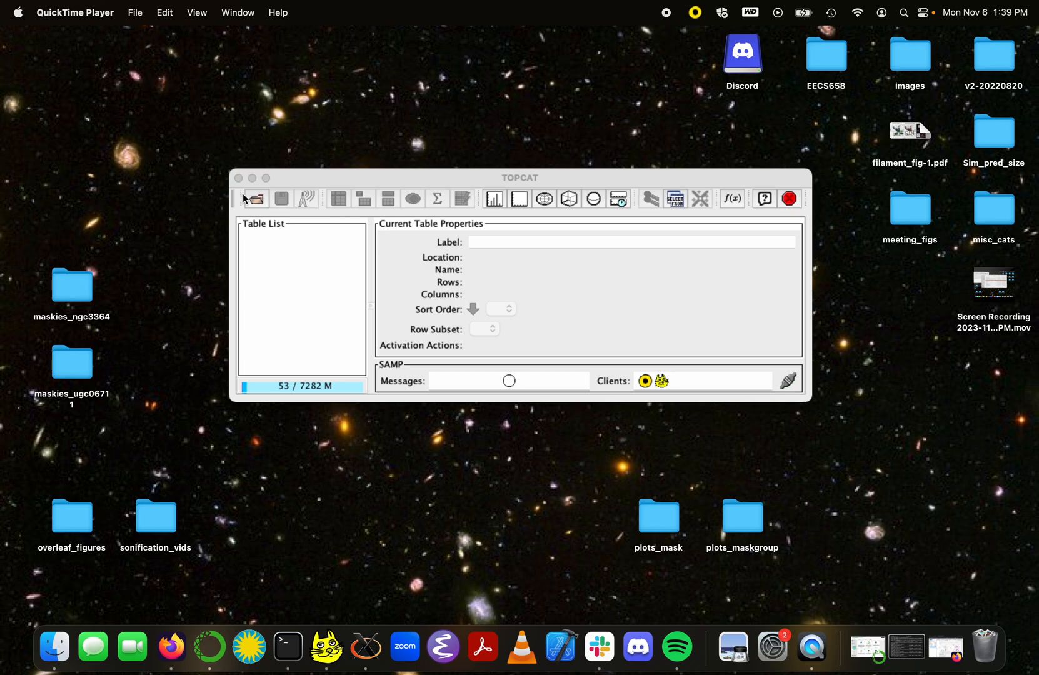
Step: Load 'TOTAL_STELLAR_TYPE_Pleiades Data CLEA - Sheet1.csv' from Downloads as a CSV table
left_click(256, 200)
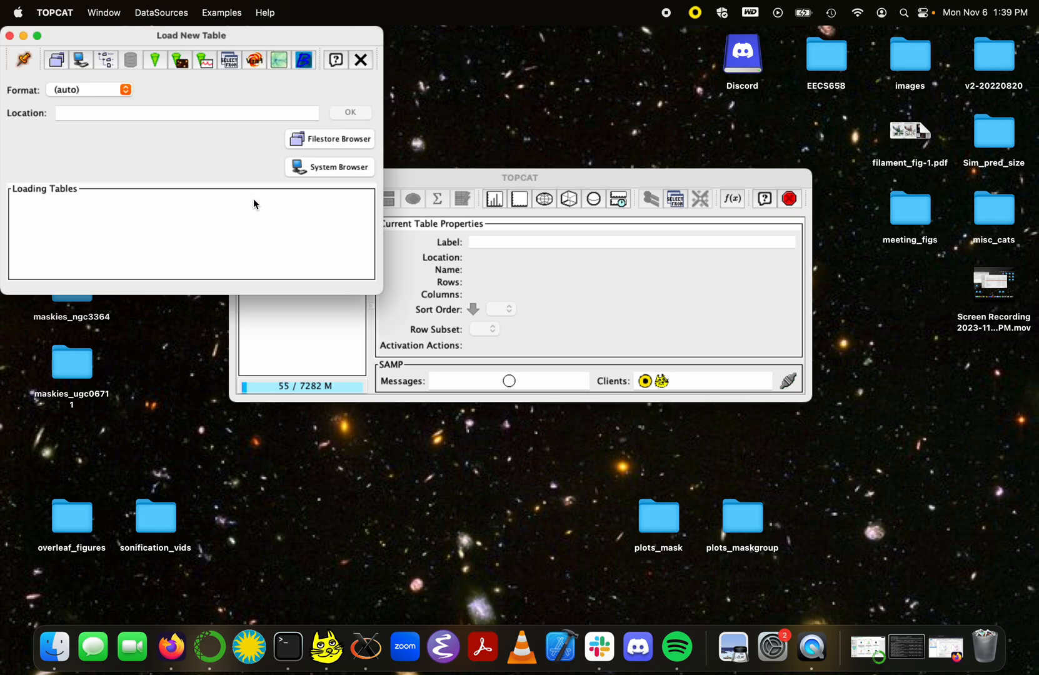
left_click(125, 91)
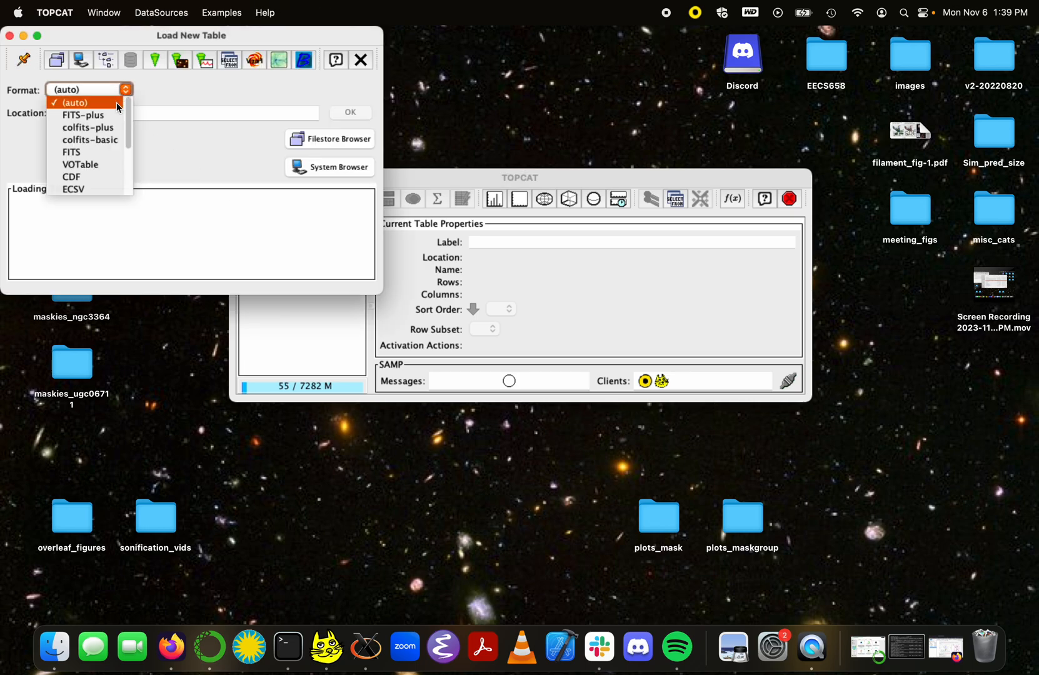
scroll(106, 158, "down", 3)
left_click(104, 153)
left_click(338, 166)
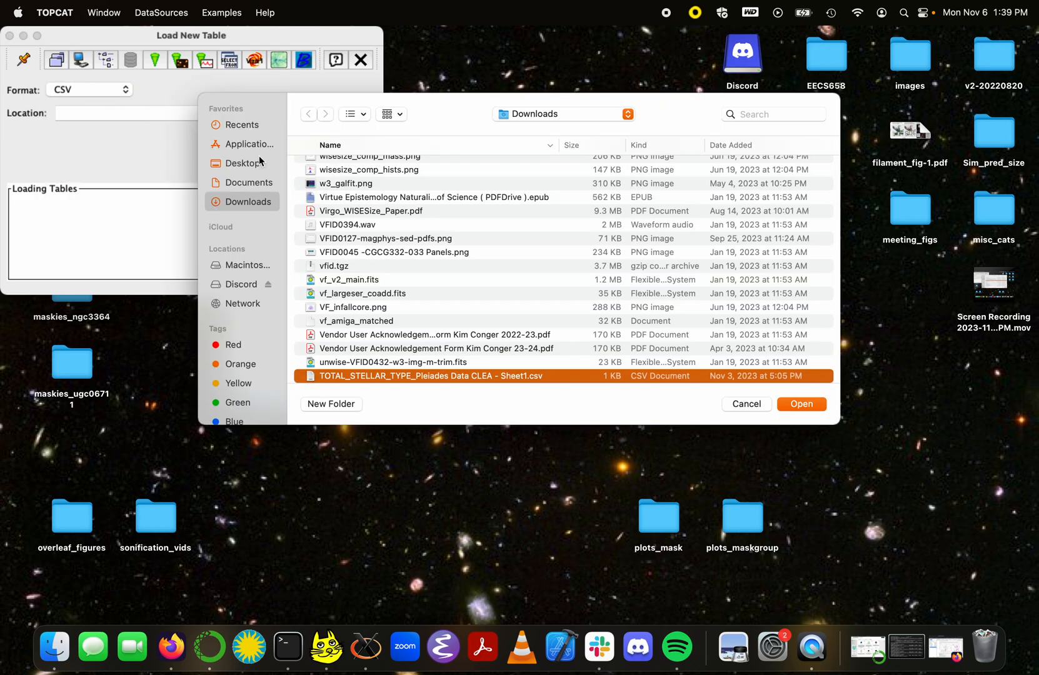
left_click(811, 403)
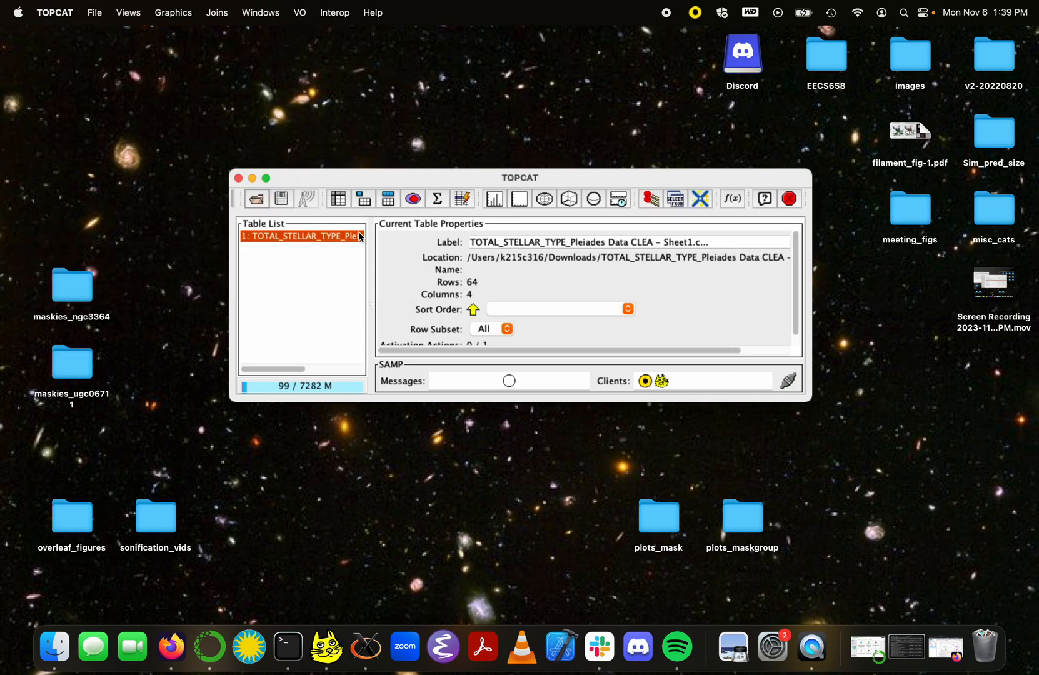
Step: In the Table Browser, rename the B Magnitude column to BMAG
left_click(337, 200)
right_click(384, 260)
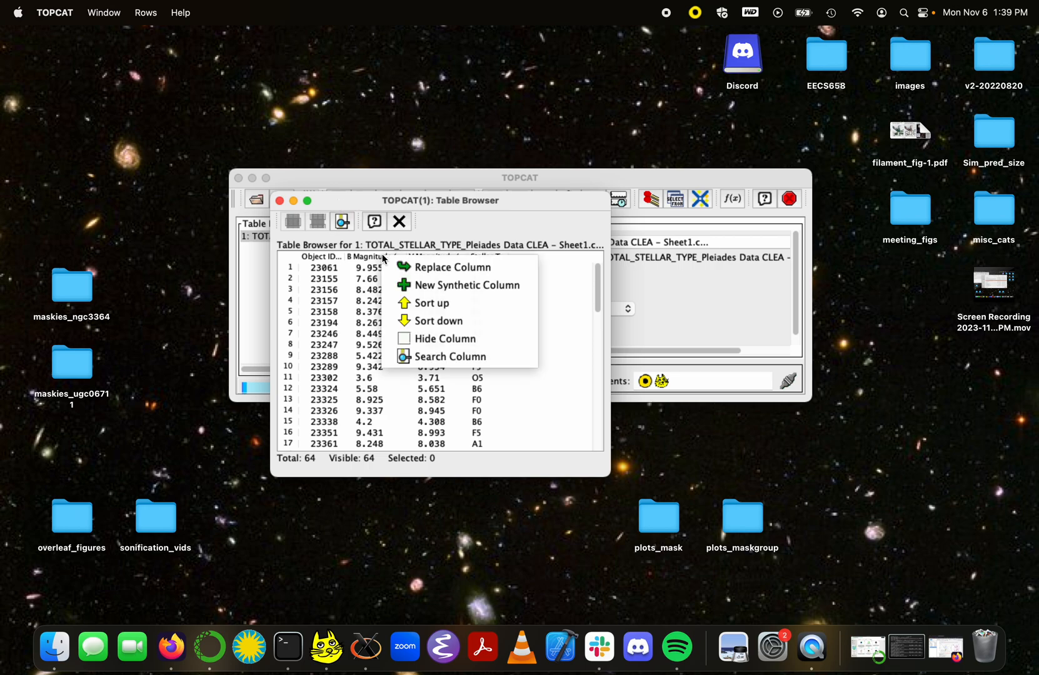
left_click(431, 266)
triple_click(490, 272)
type("BMAG")
left_click(458, 418)
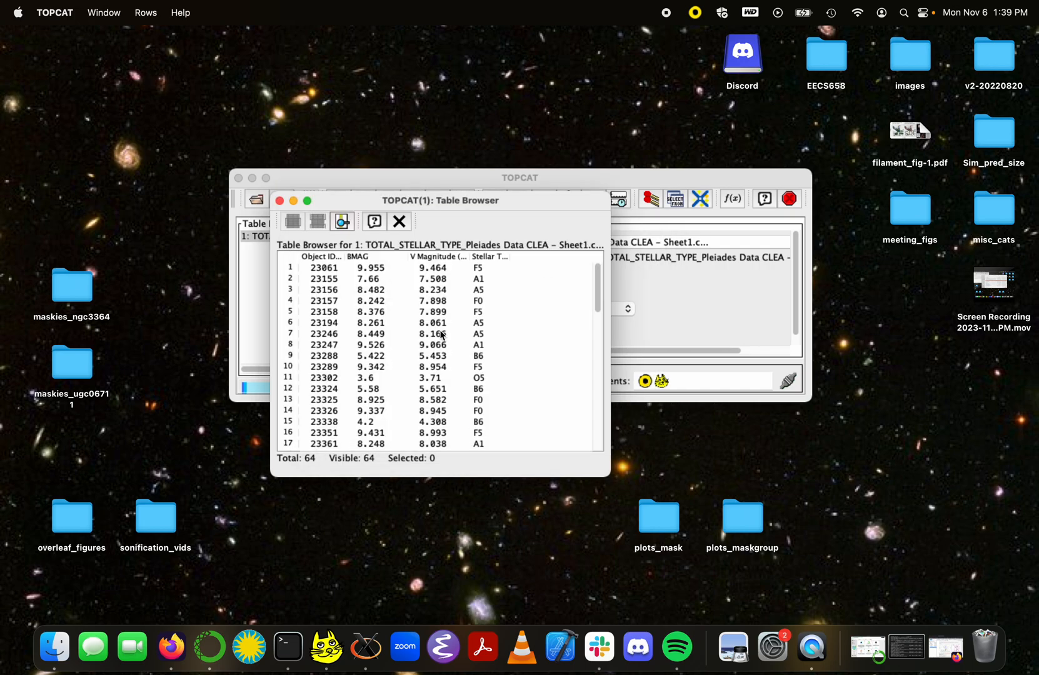
Step: Rename the V Magnitude and Stellar Type columns to VMAG and stellartype
right_click(438, 258)
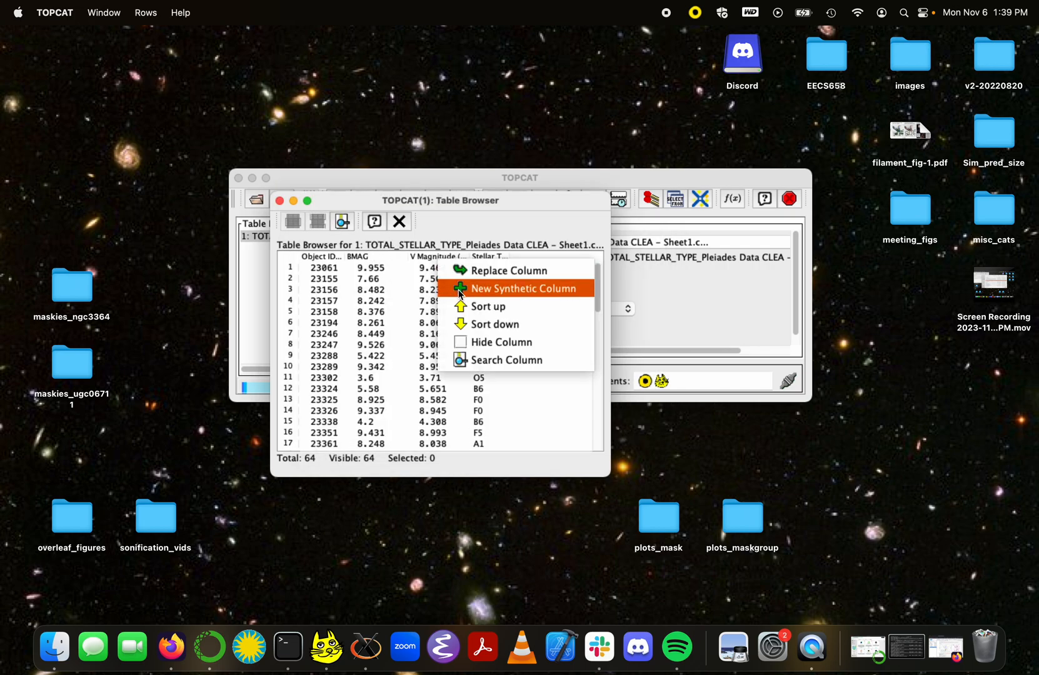
left_click(469, 270)
type("VMAG")
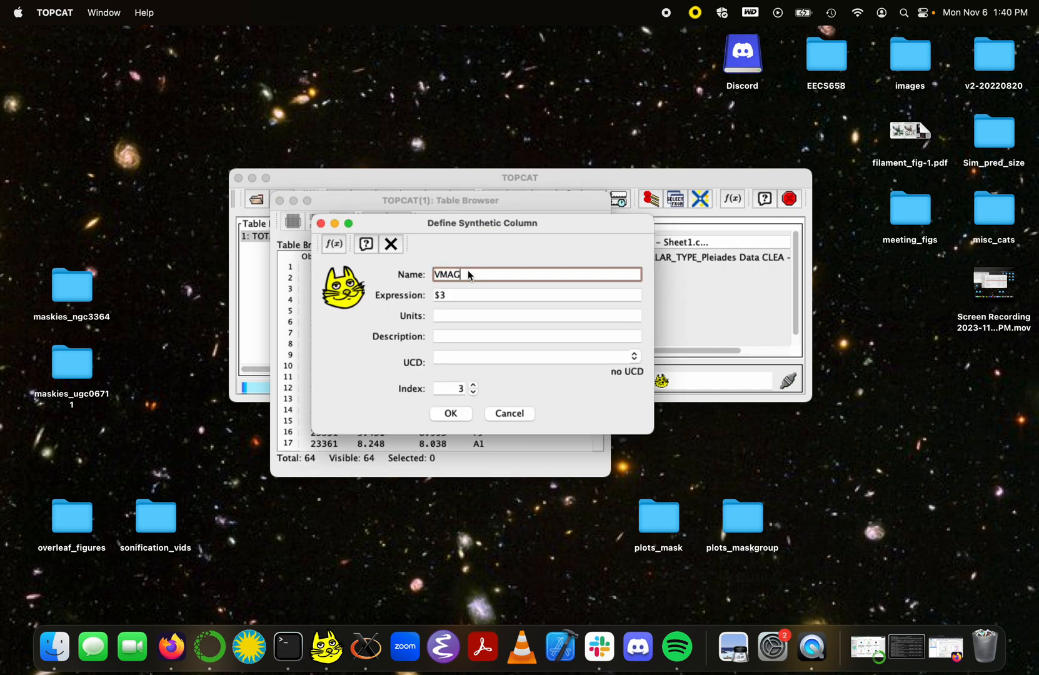
left_click(449, 413)
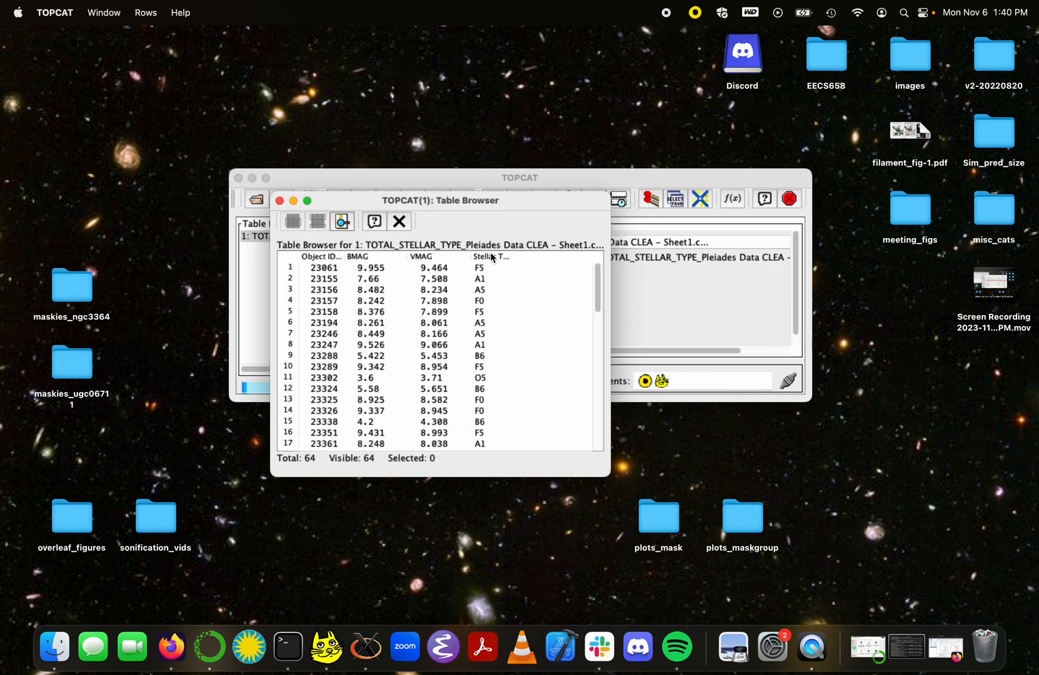
right_click(491, 256)
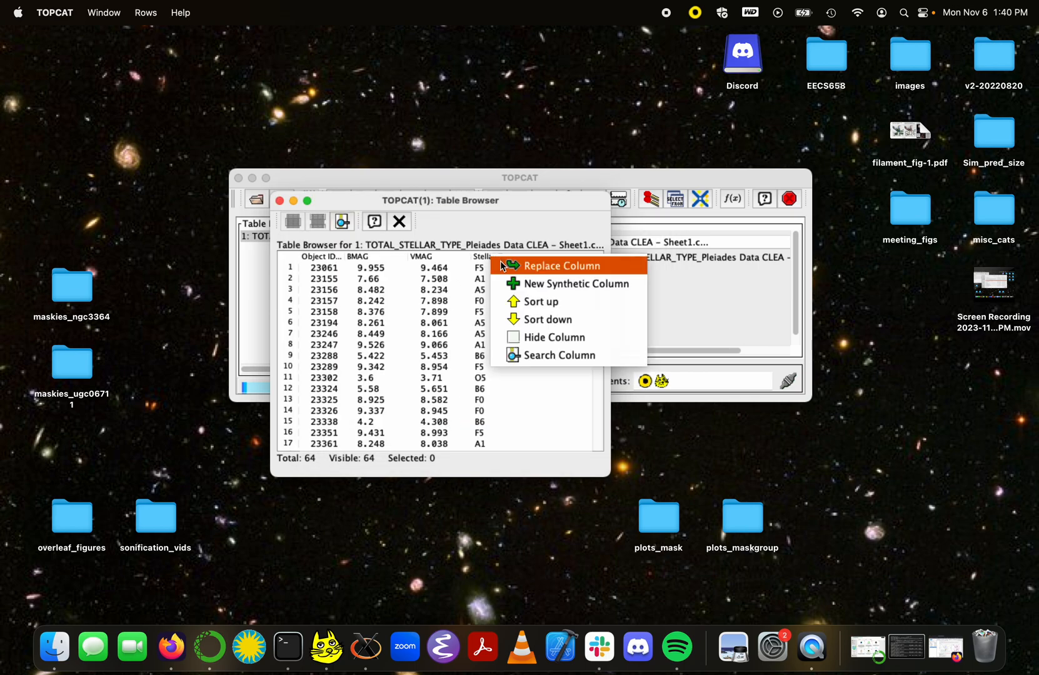
left_click(502, 265)
type("stellartype")
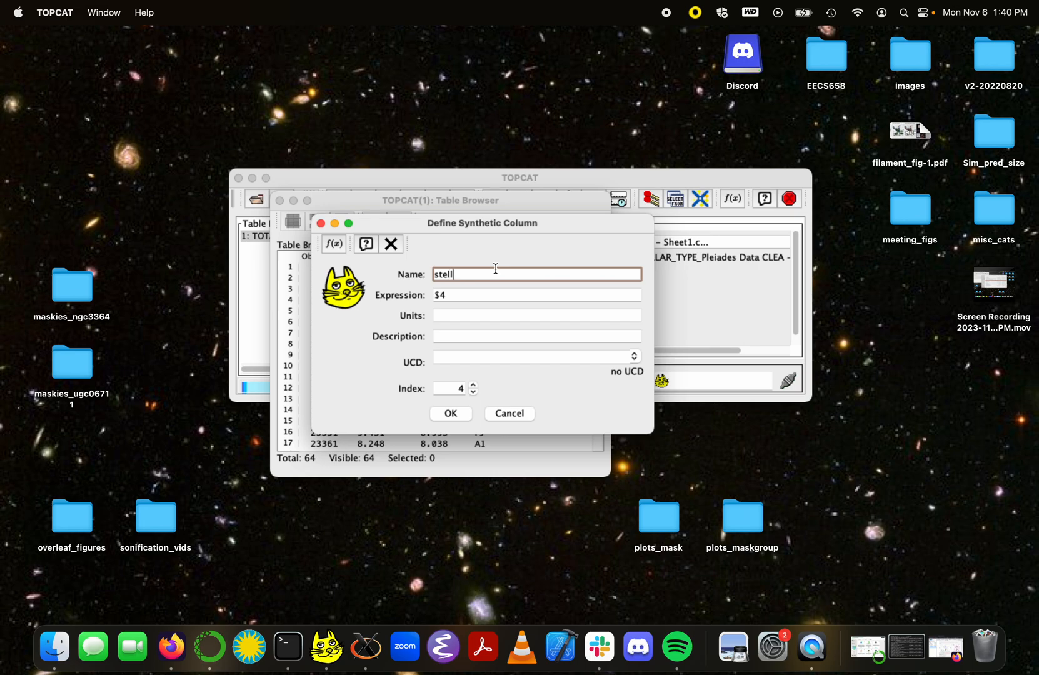
left_click(452, 413)
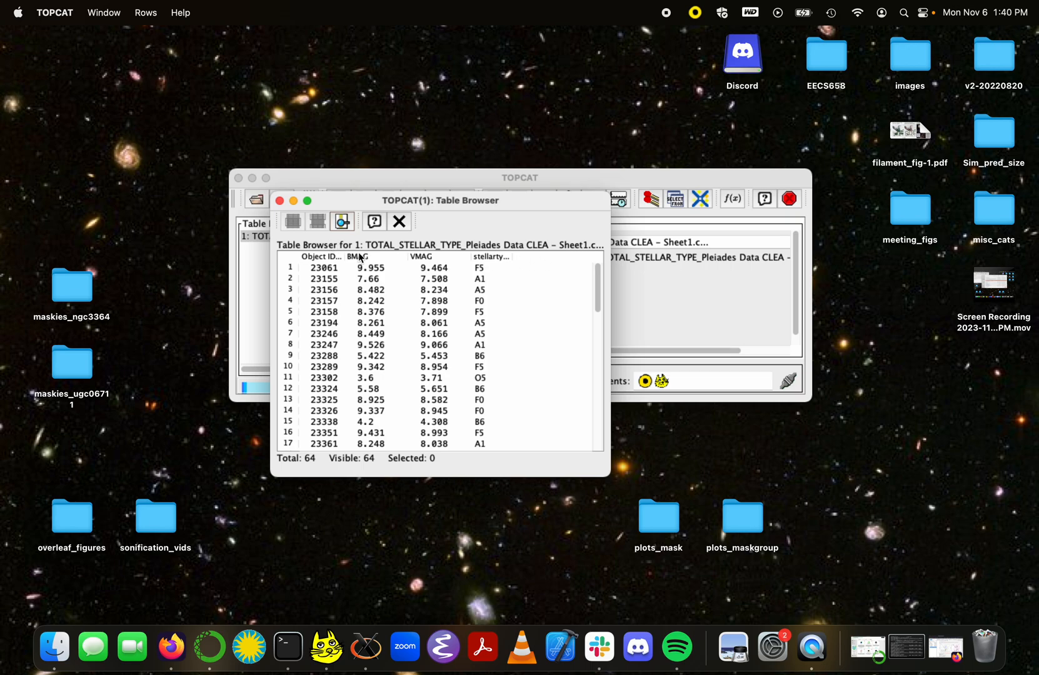
Step: Create synthetic column BV_diff with expression BMAG-VMAG, then close the Table Browser
right_click(535, 254)
left_click(549, 264)
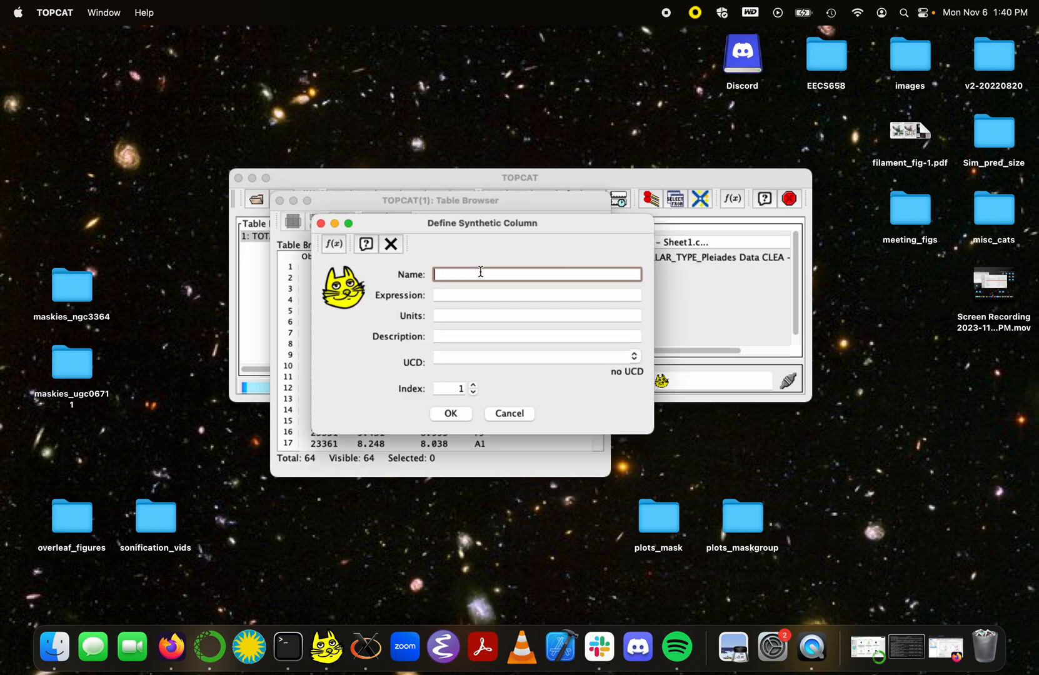
type("BV_diff")
left_click(462, 296)
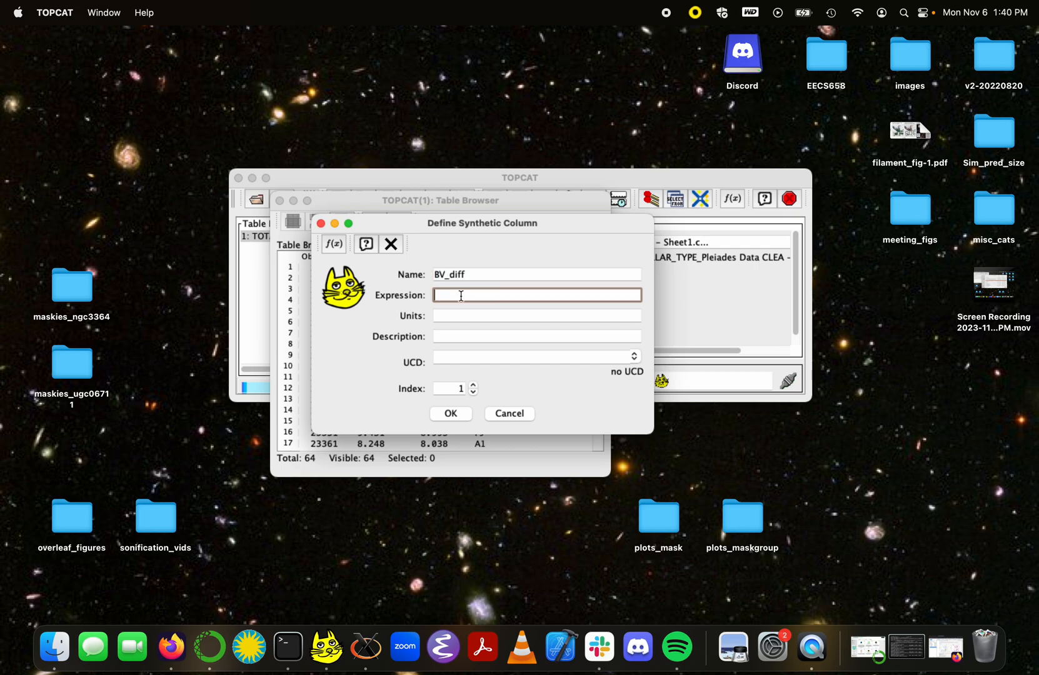
left_click_drag(380, 223, 577, 207)
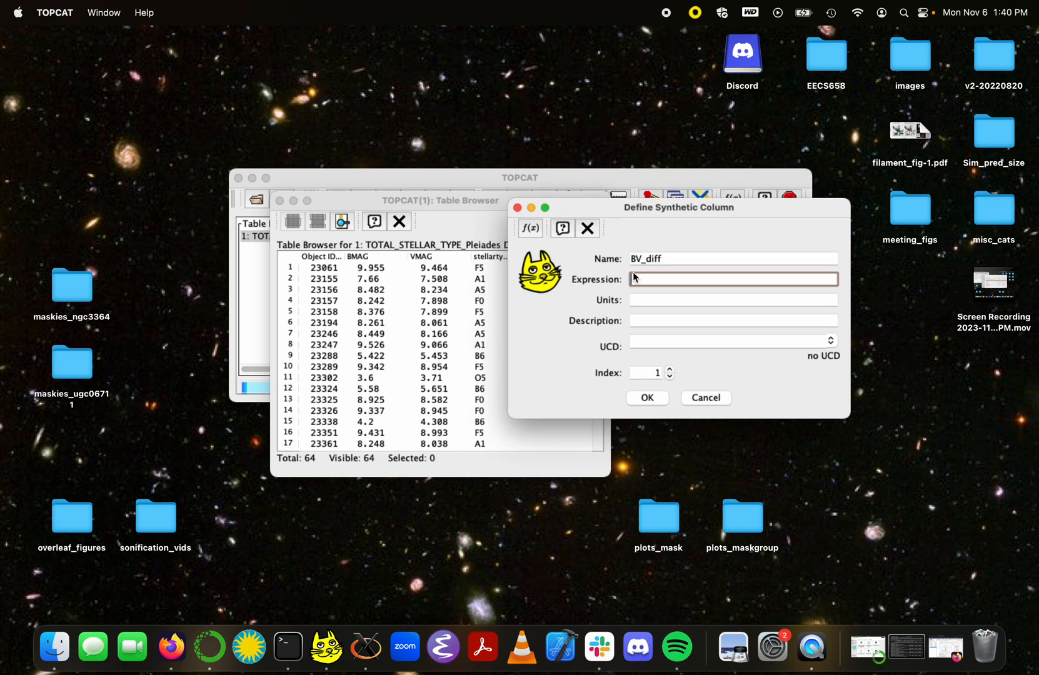
type("BMAG-VMAG")
left_click(647, 397)
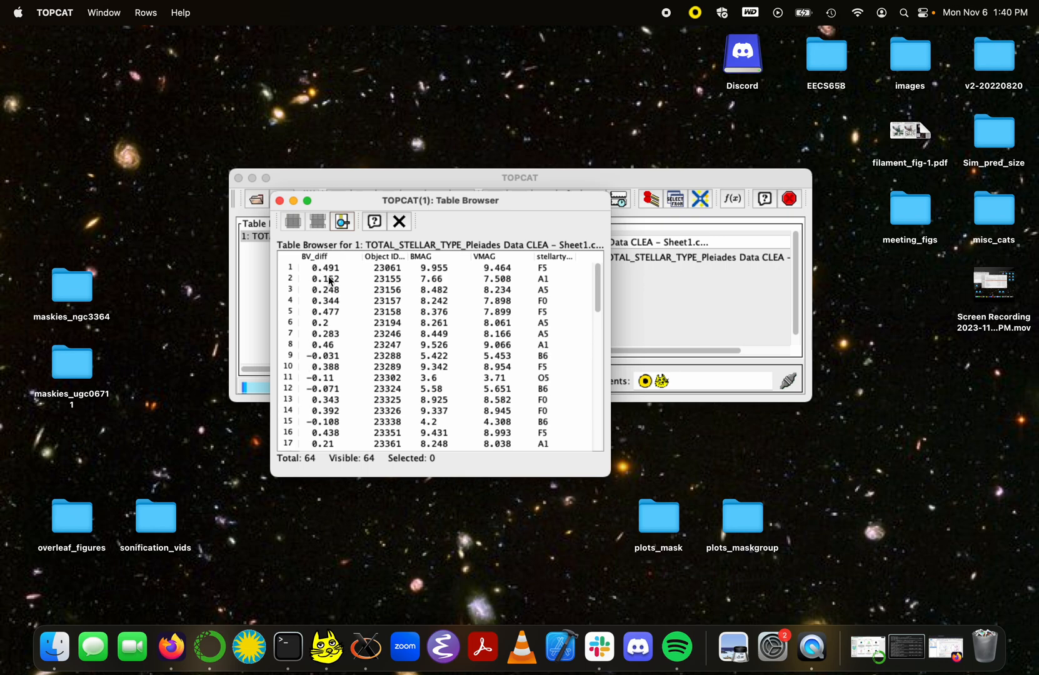
left_click(279, 201)
Step: Scroll through the table to check the BV_diff values, then open the Row Subsets window
left_click_drag(326, 175, 312, 174)
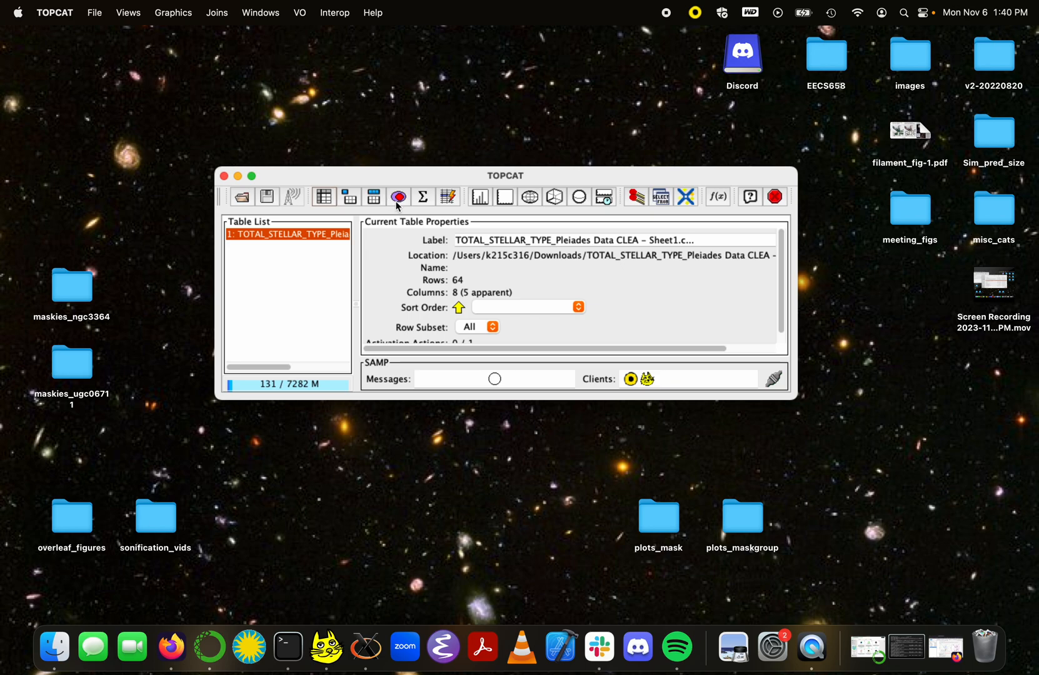
double_click(317, 237)
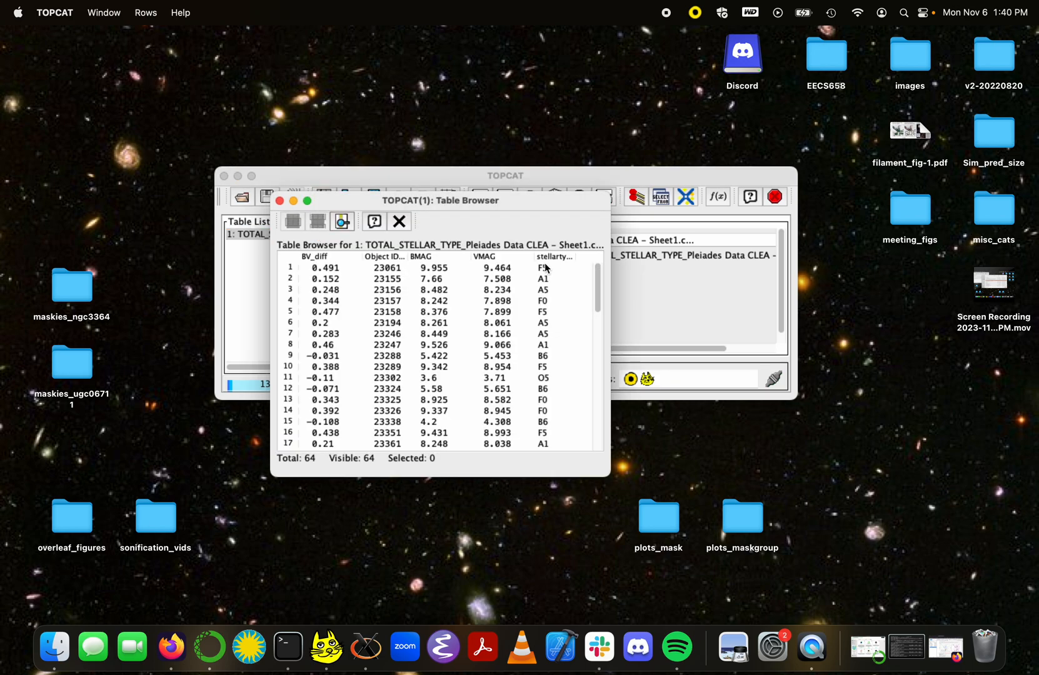
scroll(549, 327, "down", 15)
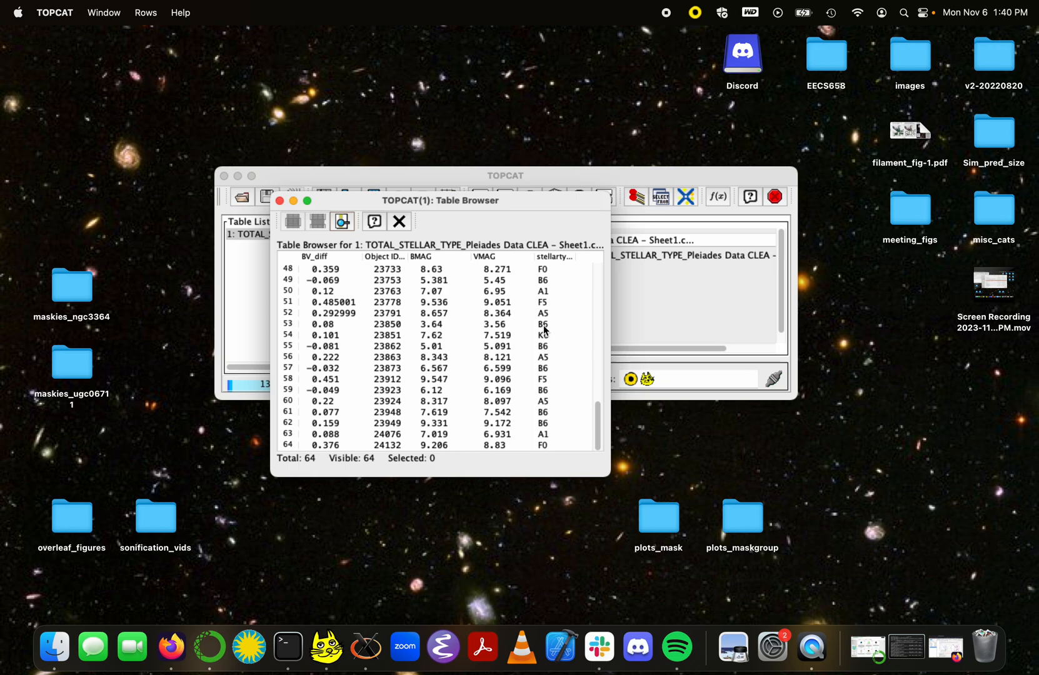
scroll(544, 321, "up", 7)
scroll(545, 322, "up", 9)
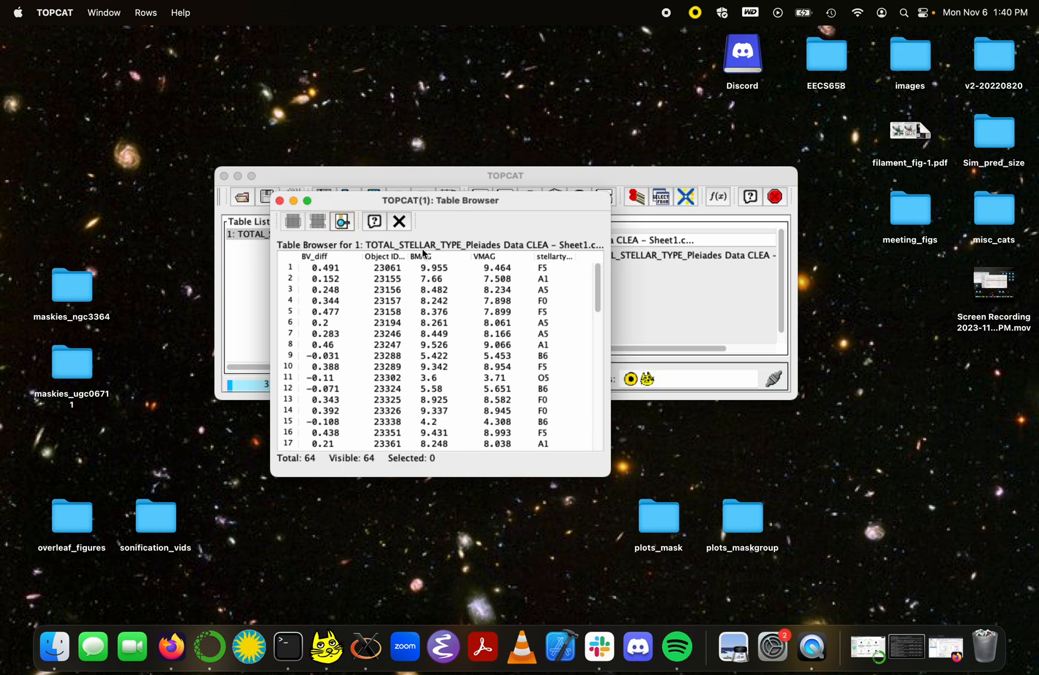
left_click(278, 200)
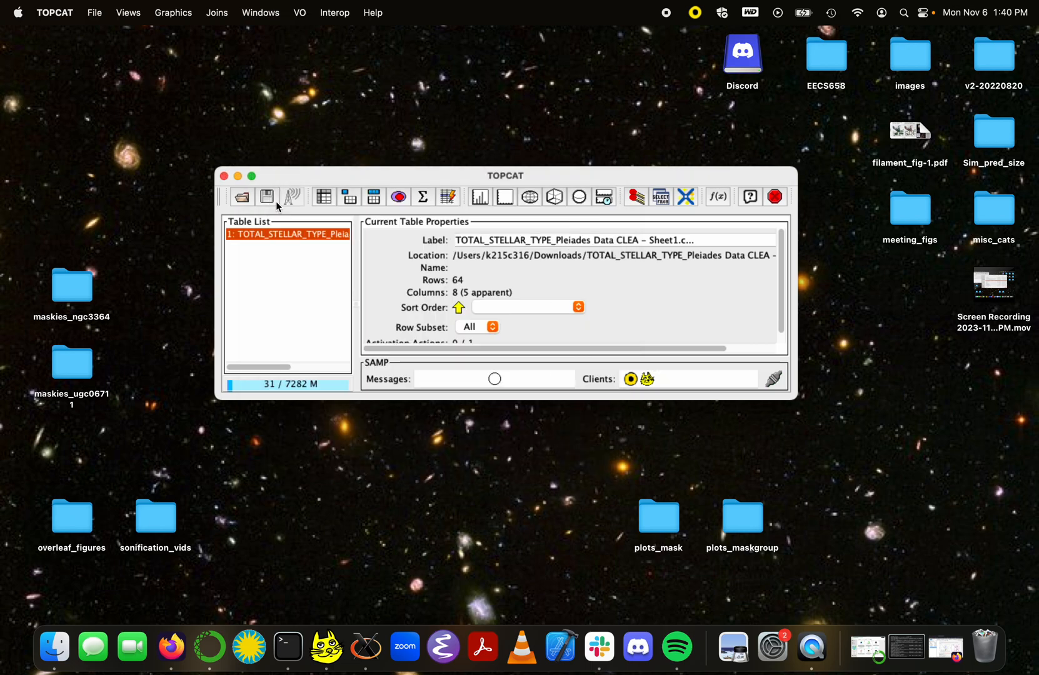
left_click(399, 198)
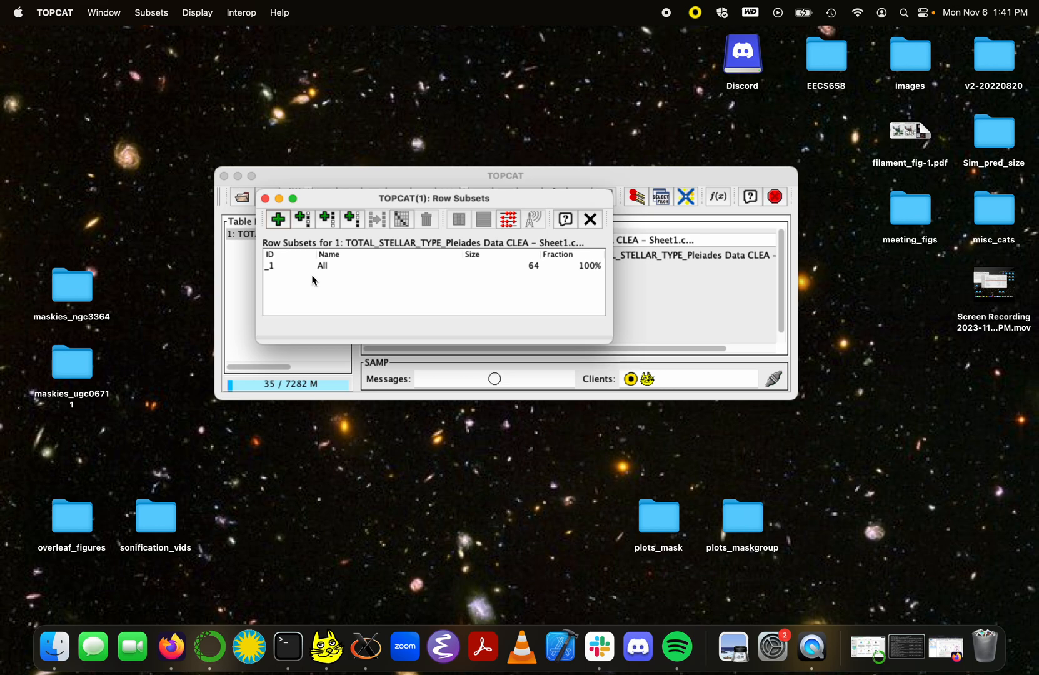
Step: Define row subset Ostars with expression stellartype.contains("O")
left_click(278, 220)
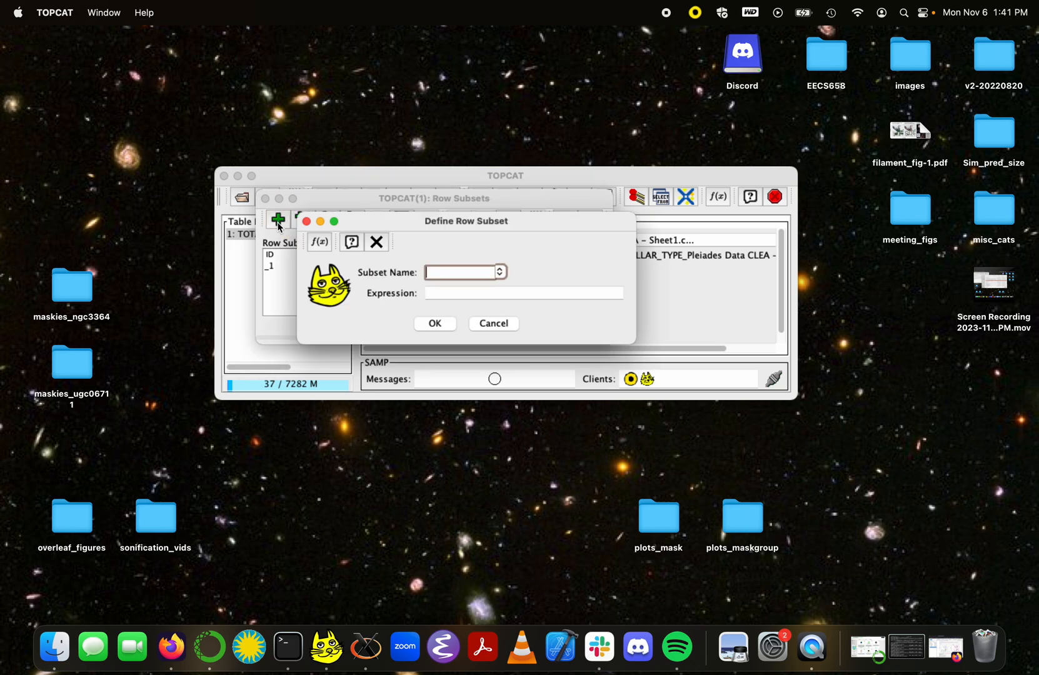
type("Ostars")
key("Tab")
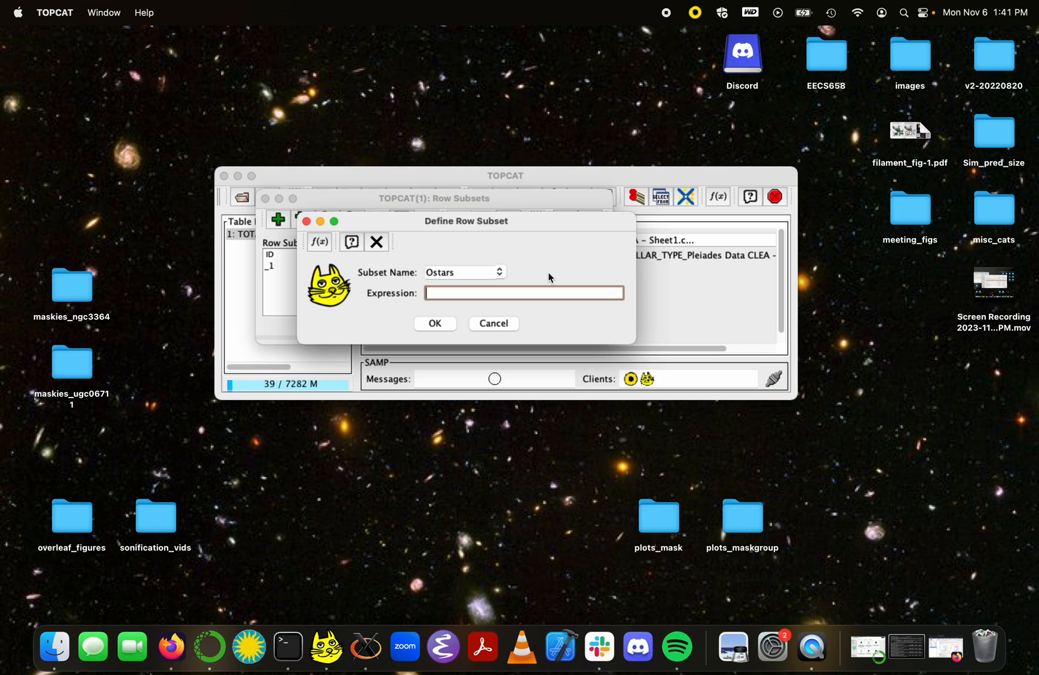
type("stellartype.contains")
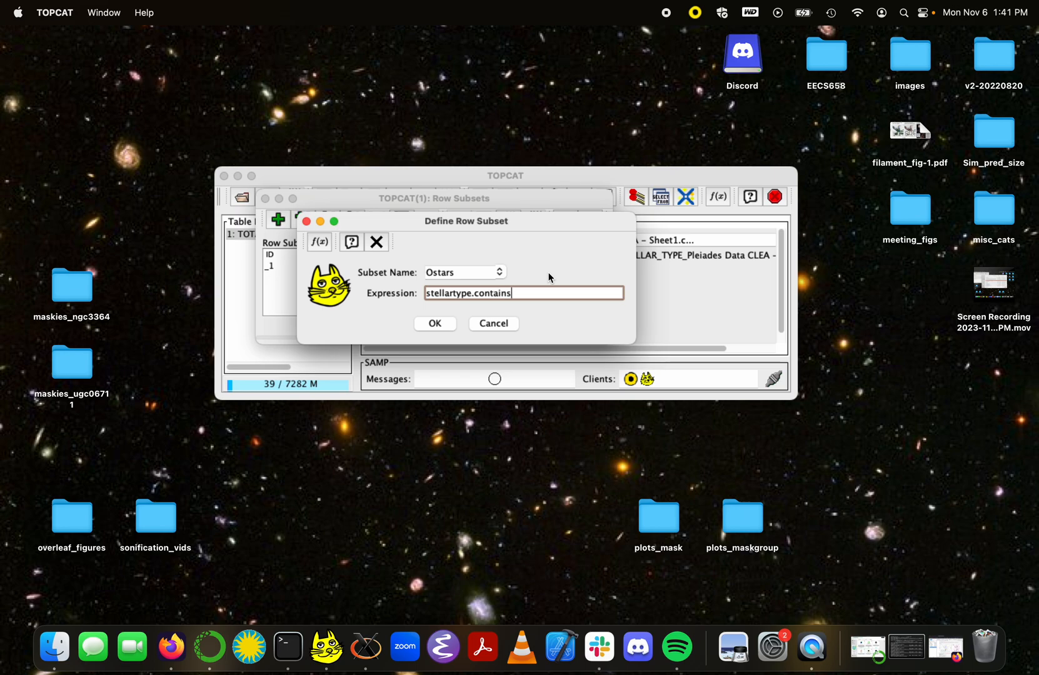
type("(\"O\")")
left_click(431, 324)
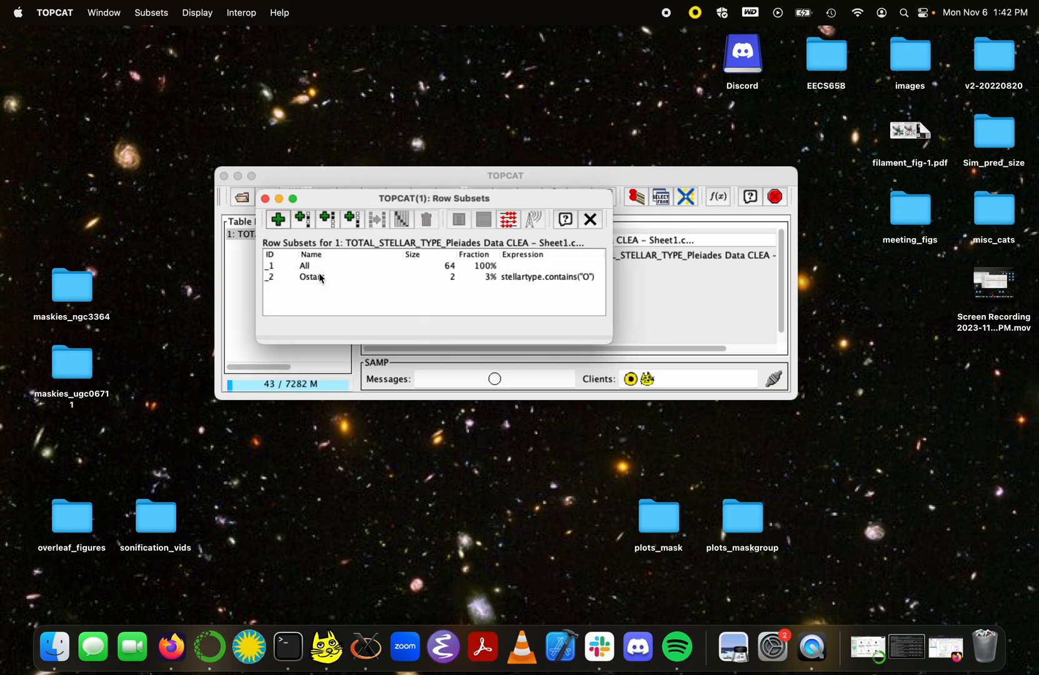
Step: Define subset Bstars as stellartype.contains("B"), copying the expression for reuse
left_click(451, 278)
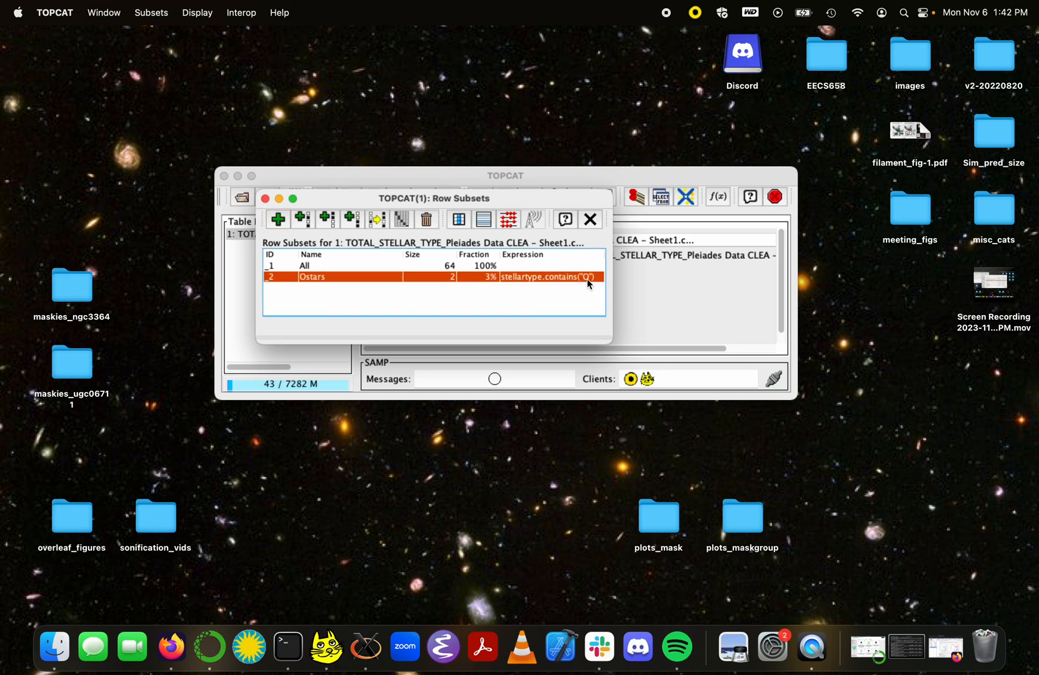
left_click(278, 220)
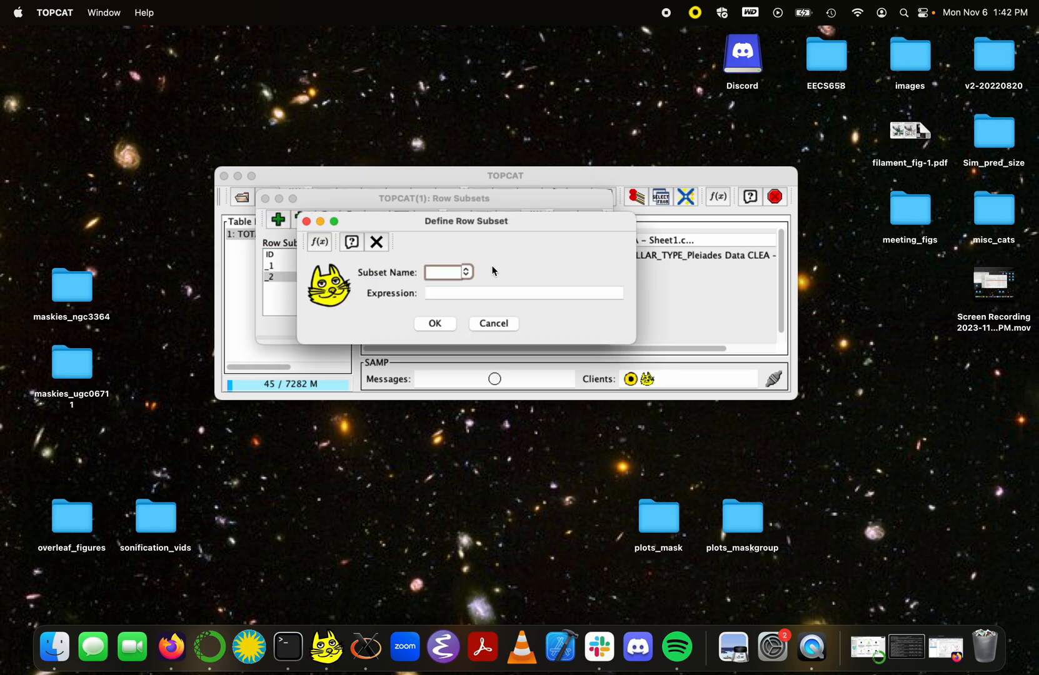
type("Bstars")
left_click(476, 292)
type("st")
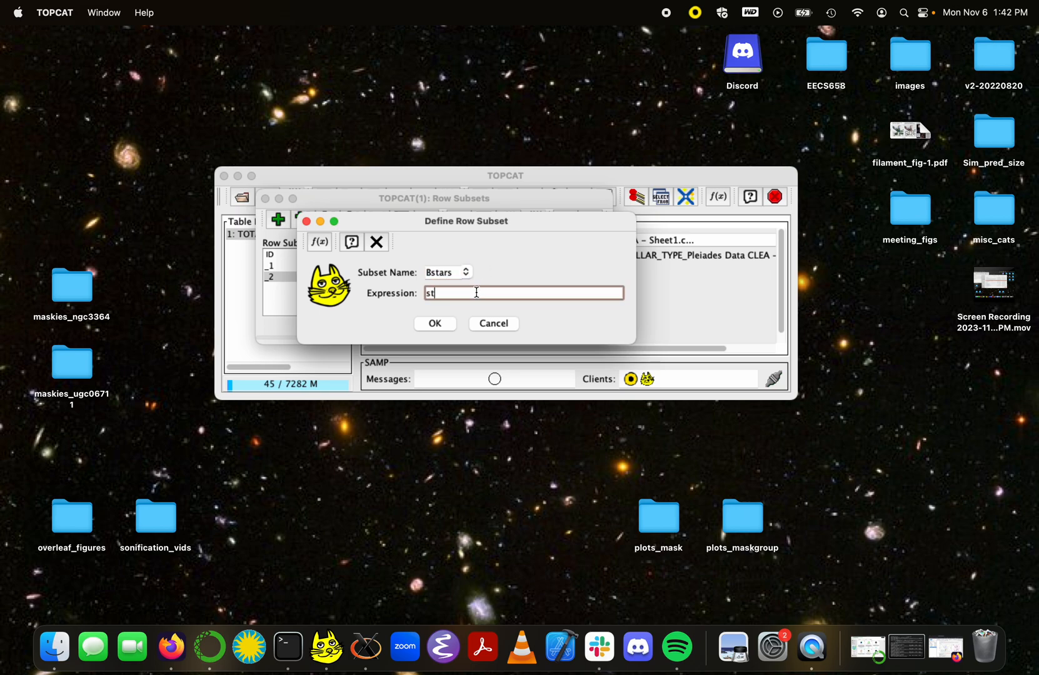
type("ellartype.contains(\"B\")")
left_click_drag(549, 299, 401, 300)
key("super+c")
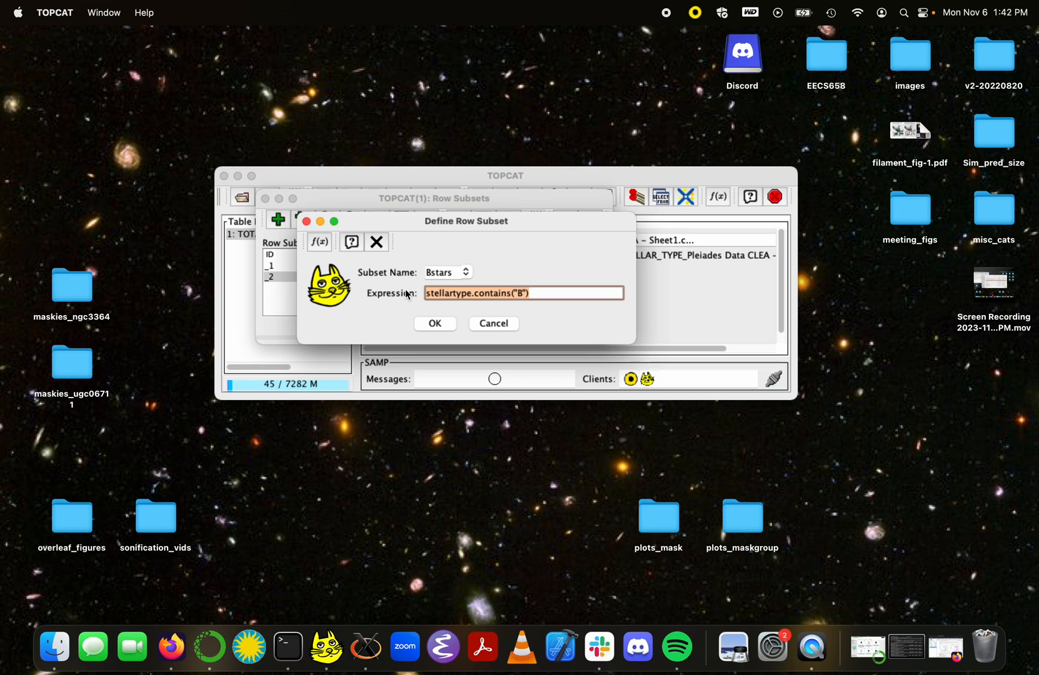
left_click(441, 326)
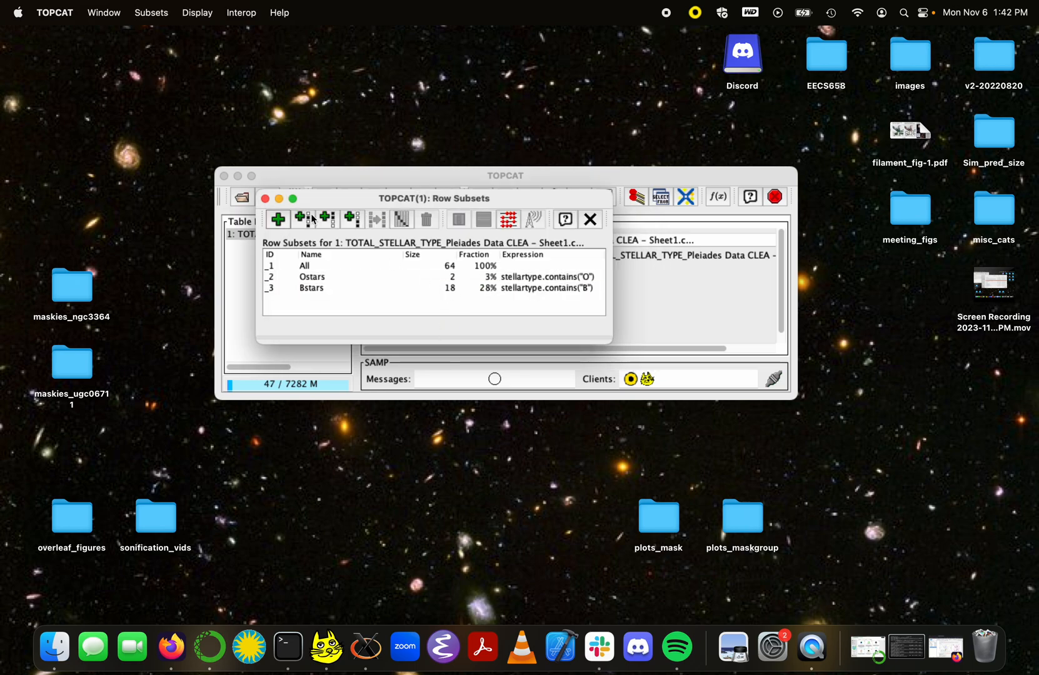
Step: Define subset Astars as stellartype.contains("A")
left_click(278, 220)
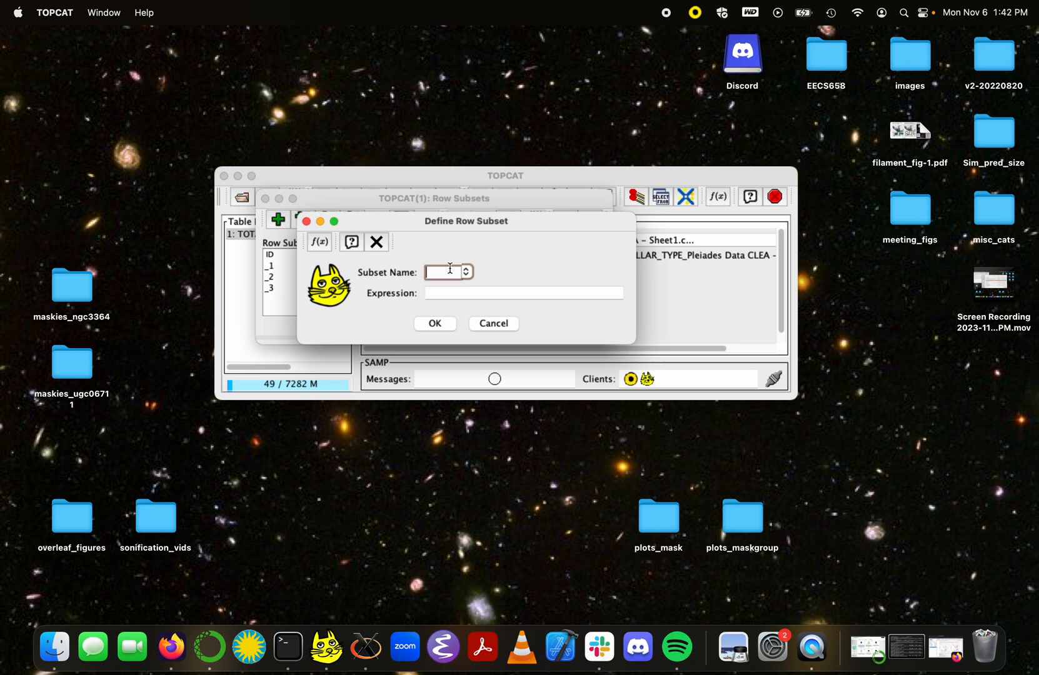
type("Astars")
left_click_drag(391, 219, 689, 220)
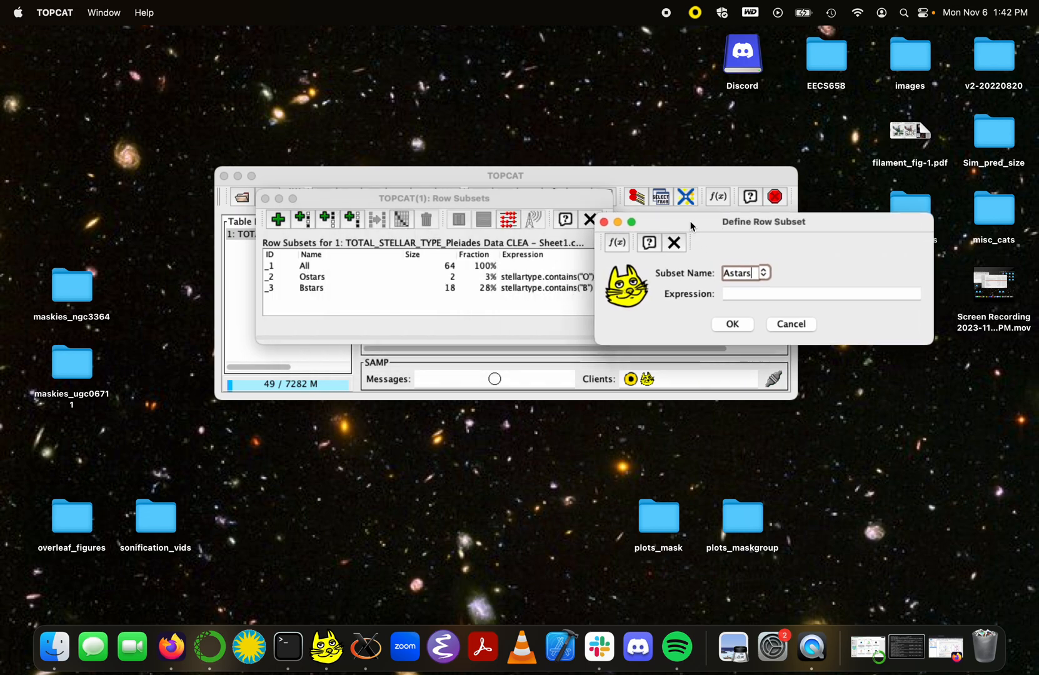
left_click(734, 291)
key("super+v")
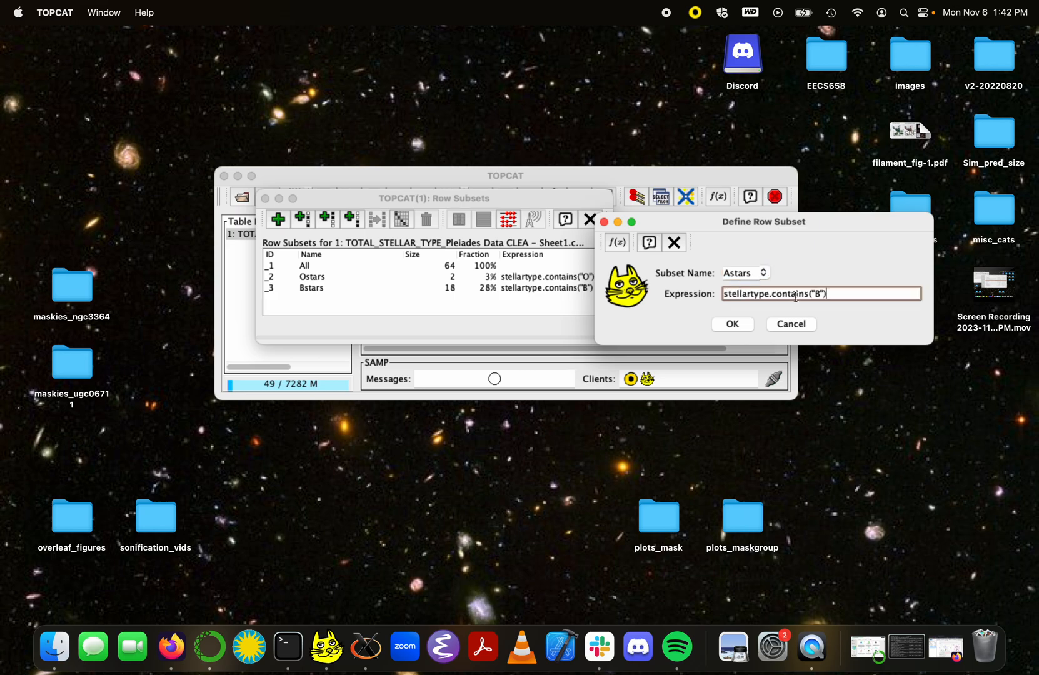
key("Left")
key("Left")
key("BackSpace")
type("A")
key("Return")
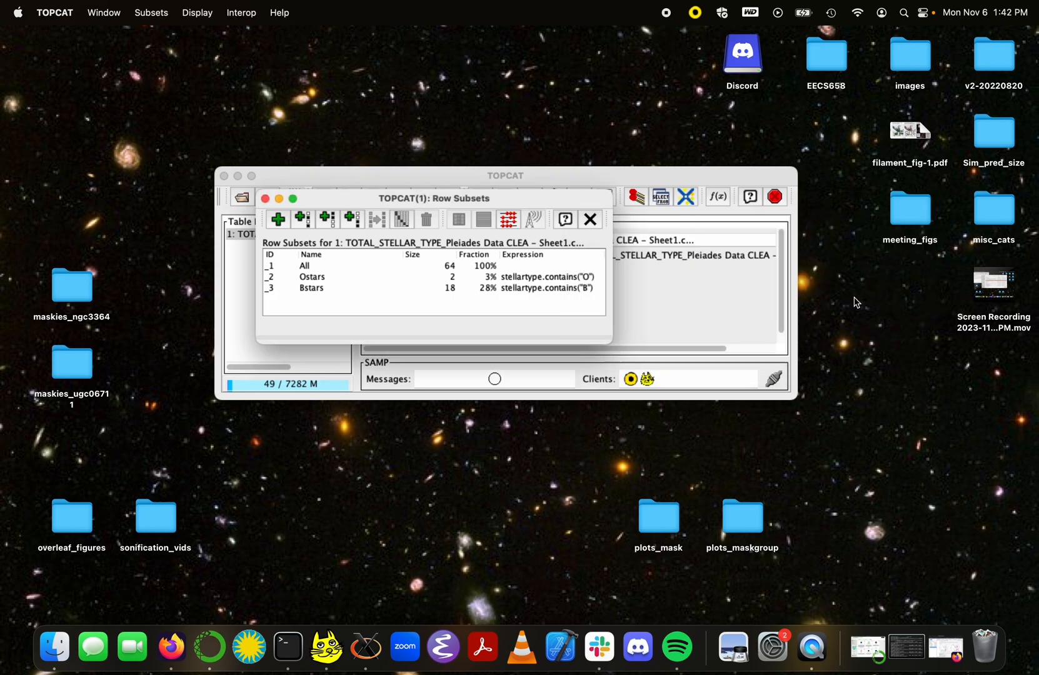
Step: Define subset Fstars as stellartype.contains("F")
left_click(279, 219)
type("Fstars")
left_click(442, 294)
key("super+v")
key("Left")
key("Left")
key("BackSpace")
type("F")
key("Return")
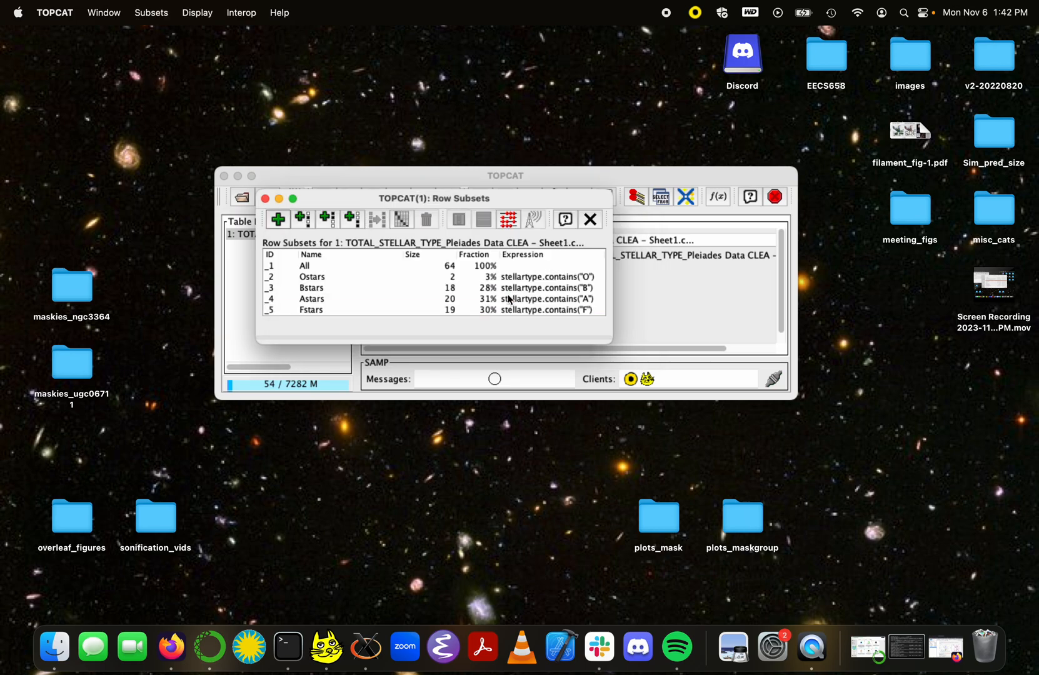
Step: Define subset Gstars as stellartype.contains("G")
left_click(278, 219)
type("Gstars")
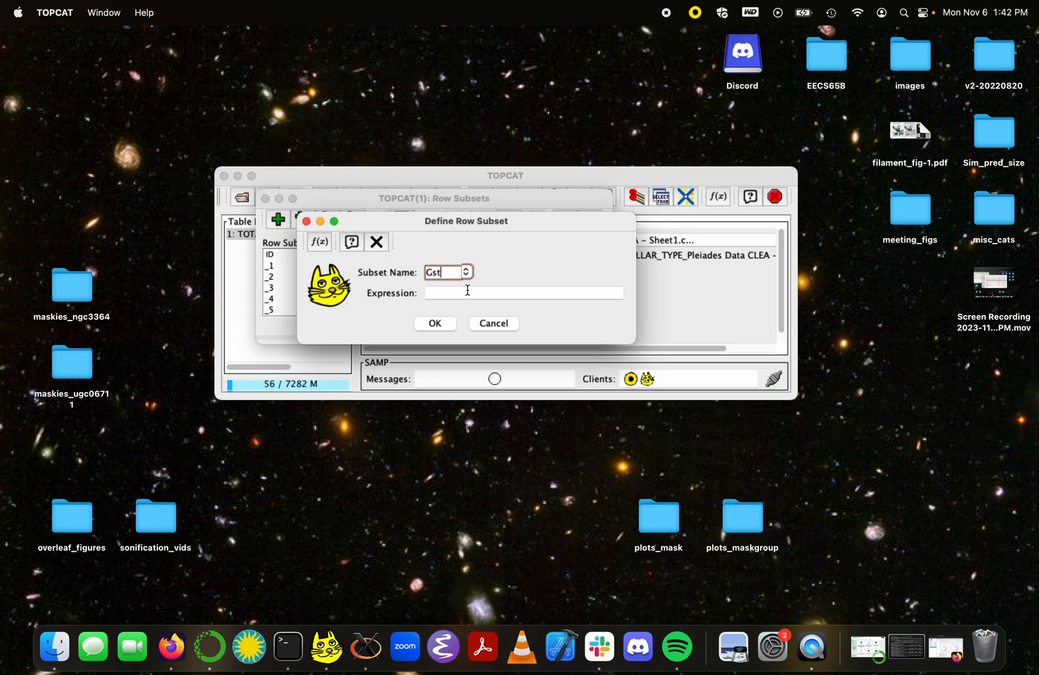
left_click(467, 292)
type("stellartype.contains(\"F\")")
key("Left")
key("Left")
key("BackSpace")
type("G")
key("Return")
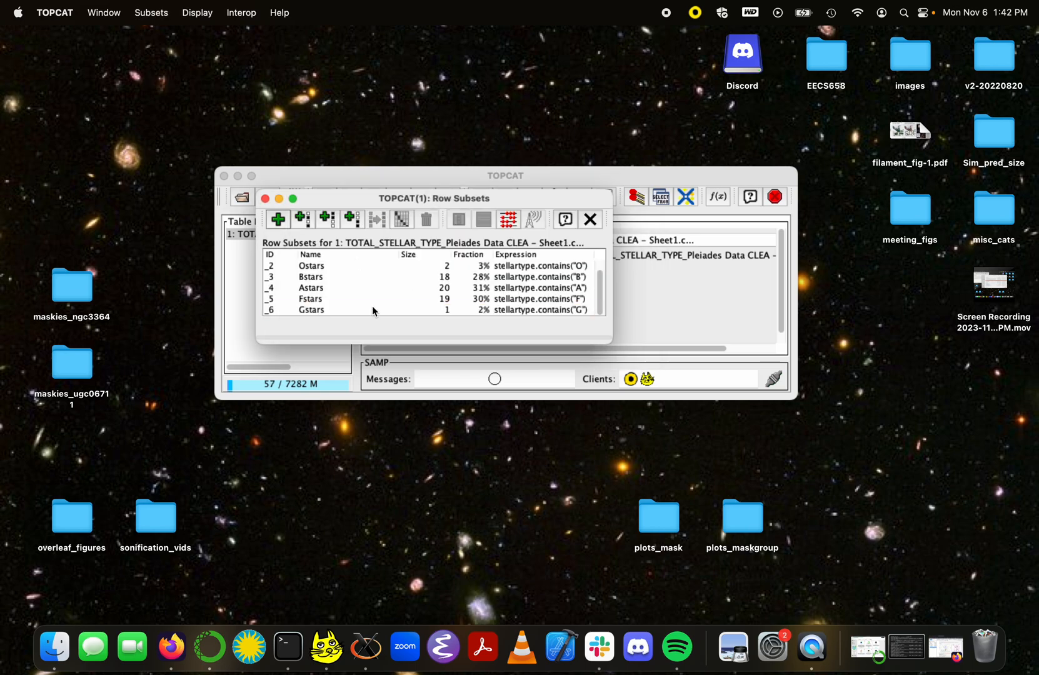
Step: Define subset Kstars as stellartype.contains("K") and review the subset list
left_click(278, 222)
type("Kstars")
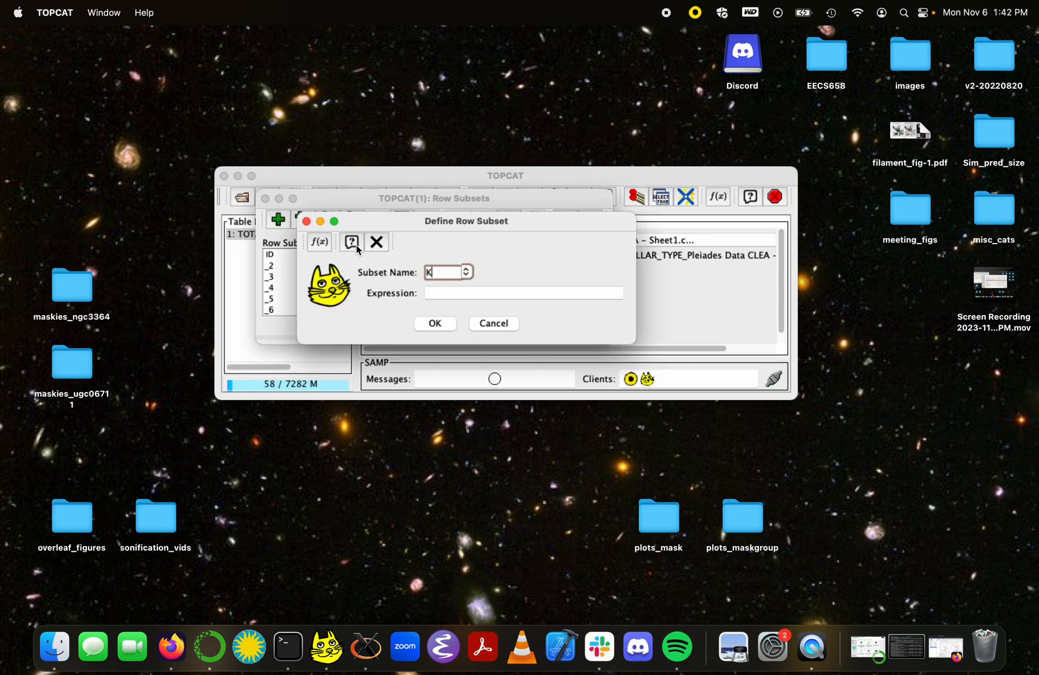
left_click(447, 289)
type("stellartype.contains(\"F\")")
key("Left")
key("Left")
key("BackSpace")
type("K")
key("Return")
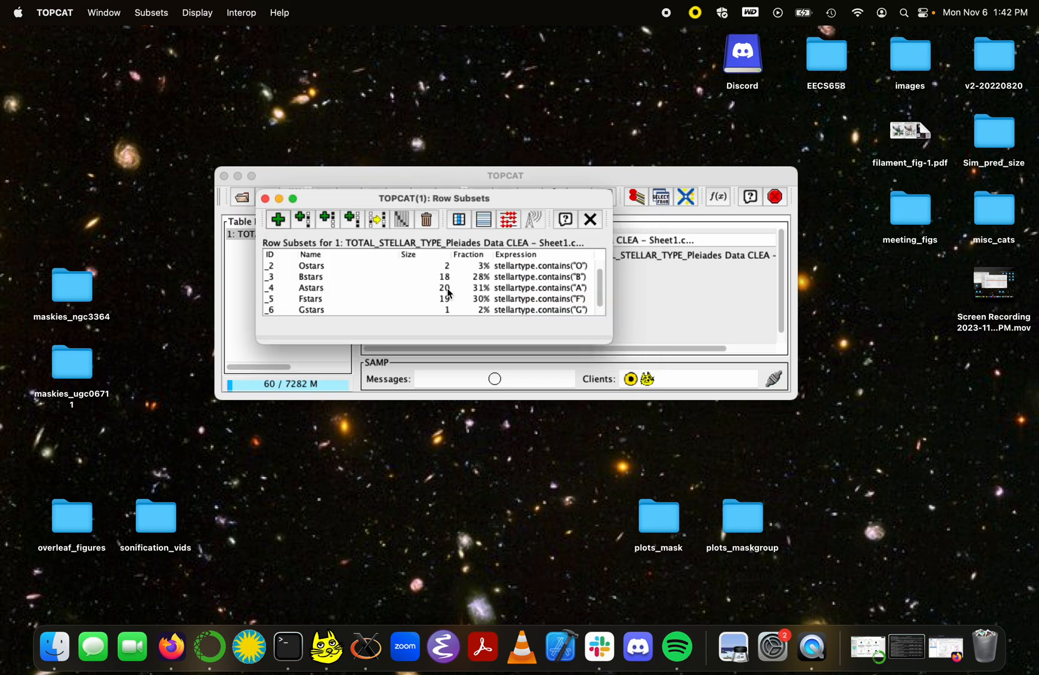
scroll(453, 290, "up", 2)
scroll(453, 290, "down", 2)
scroll(452, 291, "up", 2)
scroll(453, 291, "down", 2)
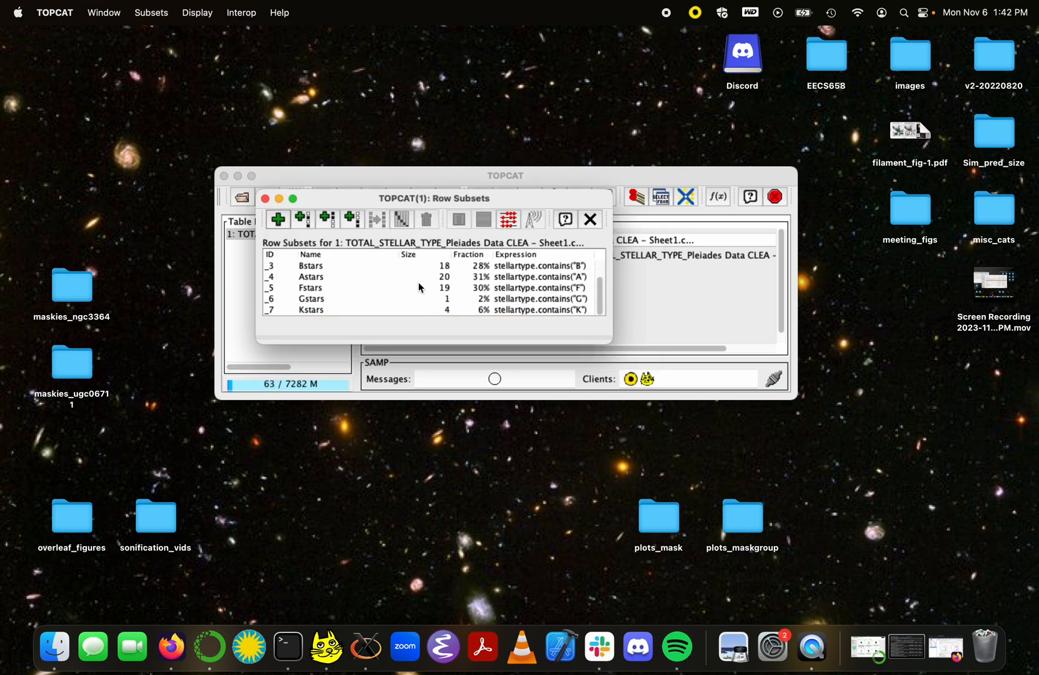
scroll(533, 277, "up", 2)
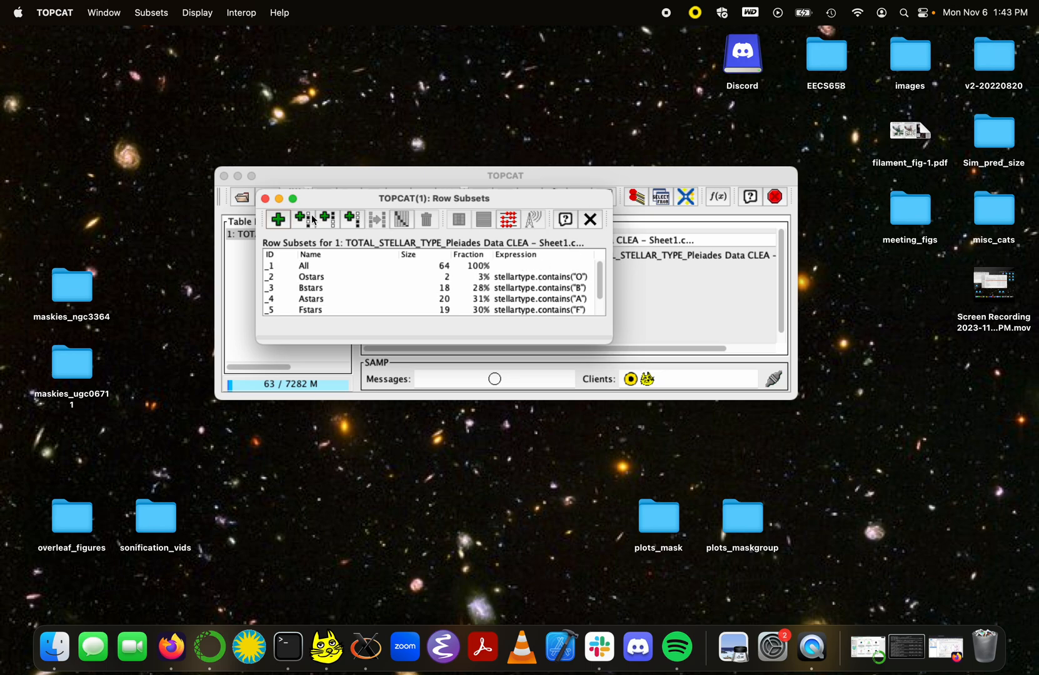
Step: Open a Plane Plot of the Pleiades table with BMAG on the Y axis against BV_diff
left_click(266, 200)
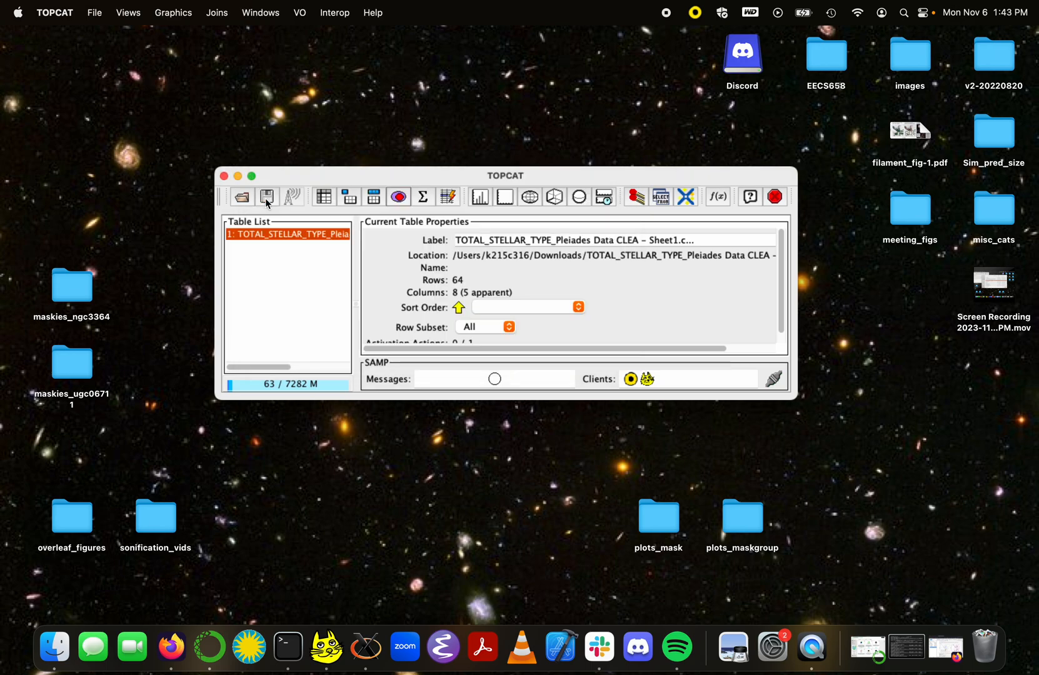
left_click(507, 199)
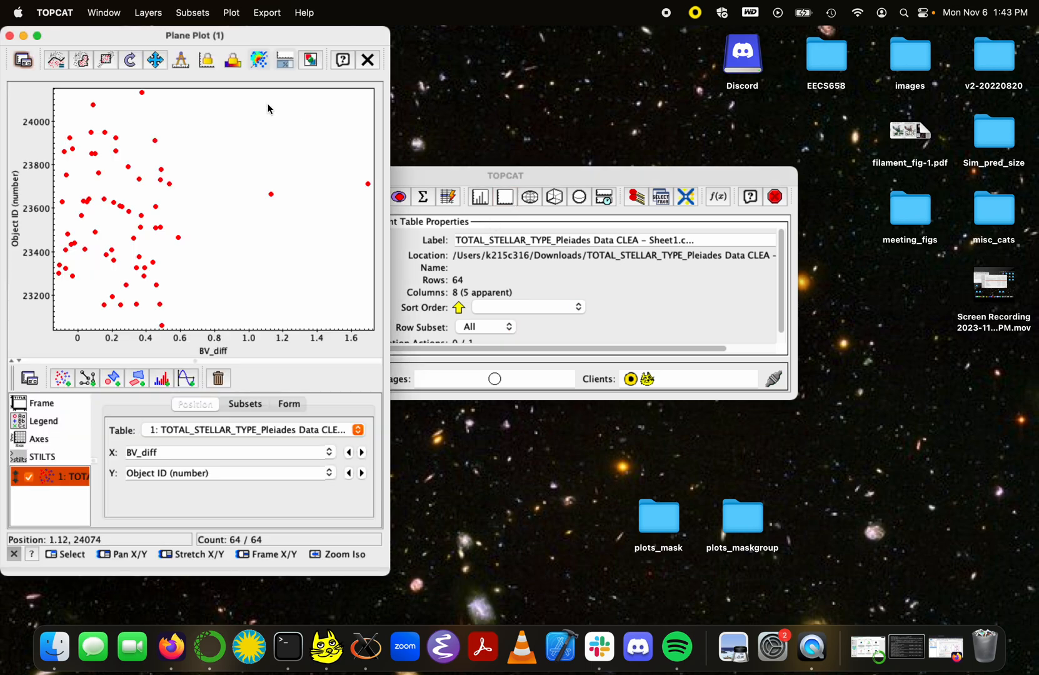
left_click_drag(274, 41, 544, 53)
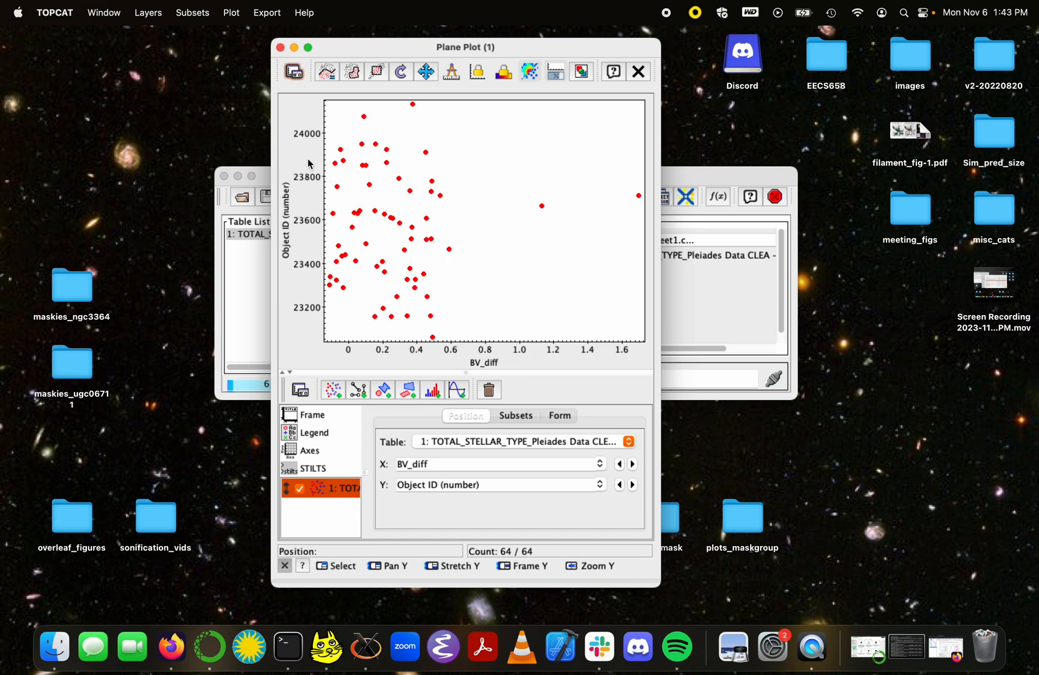
left_click(599, 487)
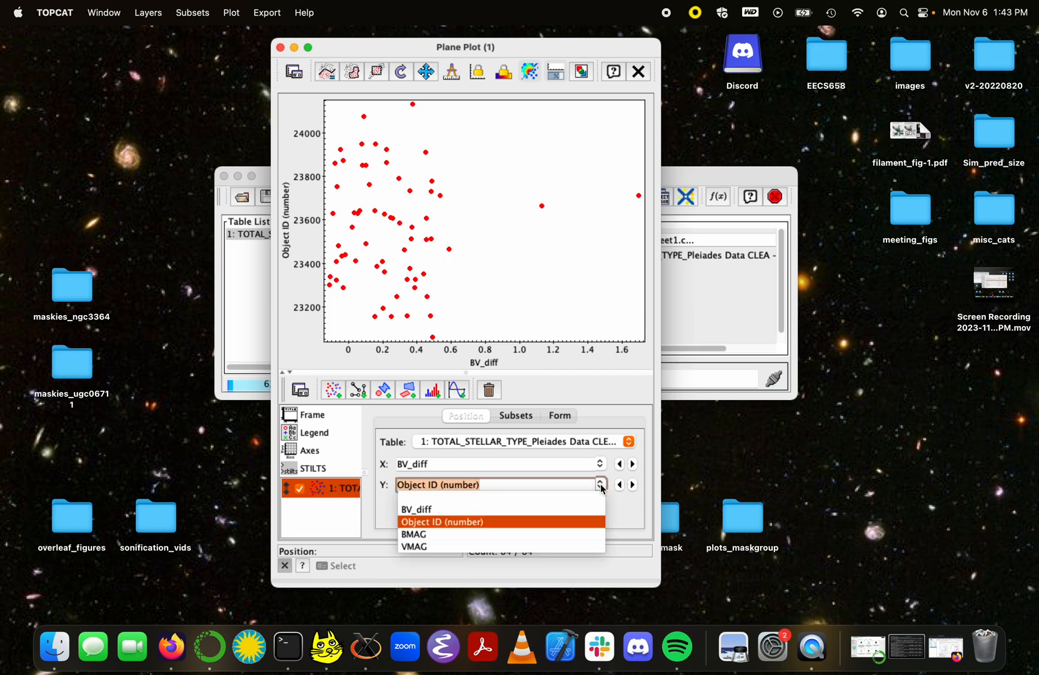
left_click(468, 537)
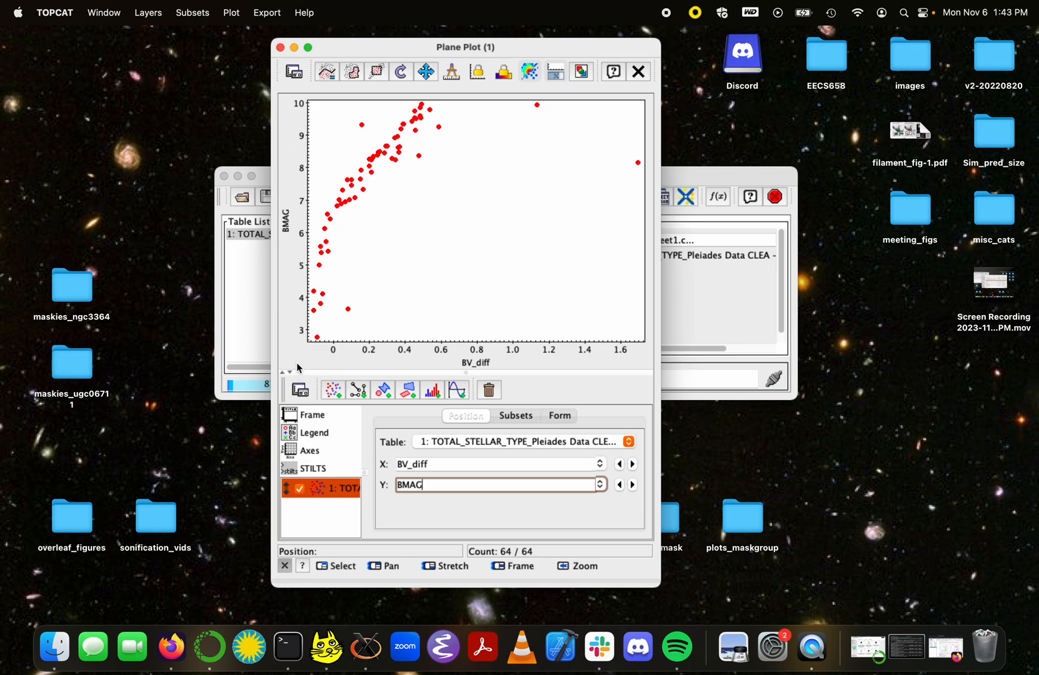
Step: Flip the BMAG axis and set manual axis labels B-V for X and B for Y
left_click(315, 447)
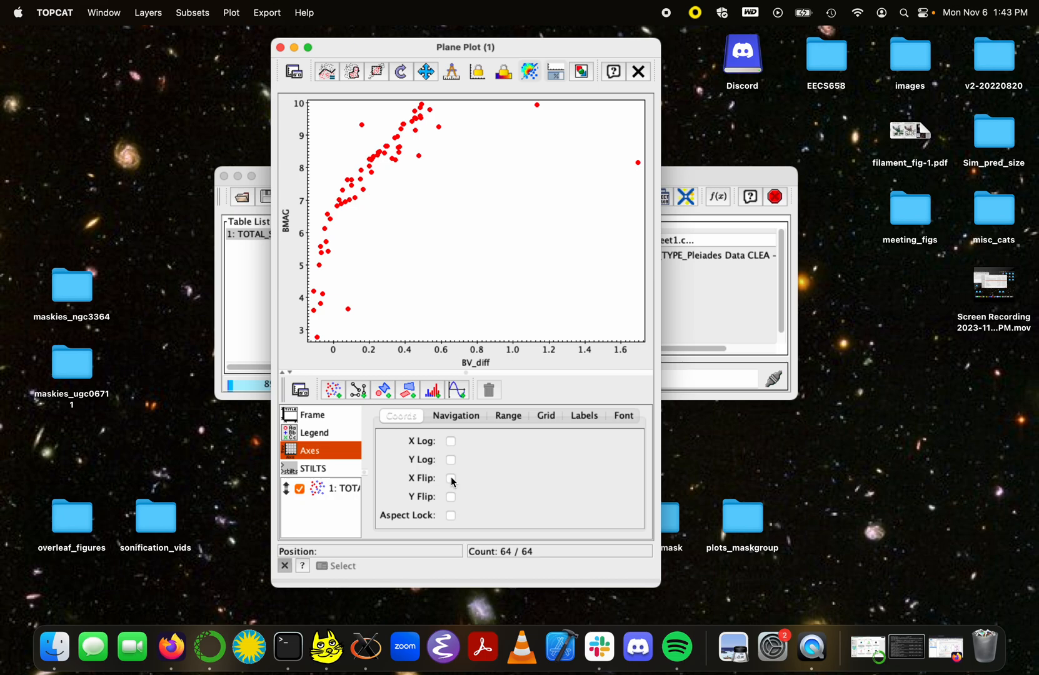
left_click(450, 498)
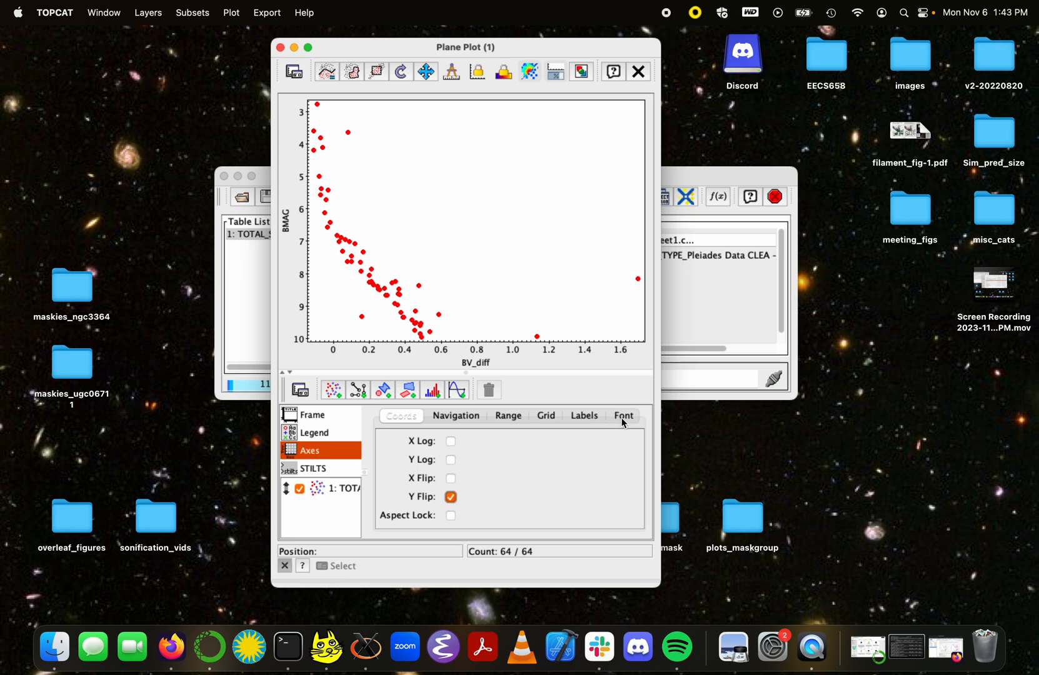
left_click(587, 420)
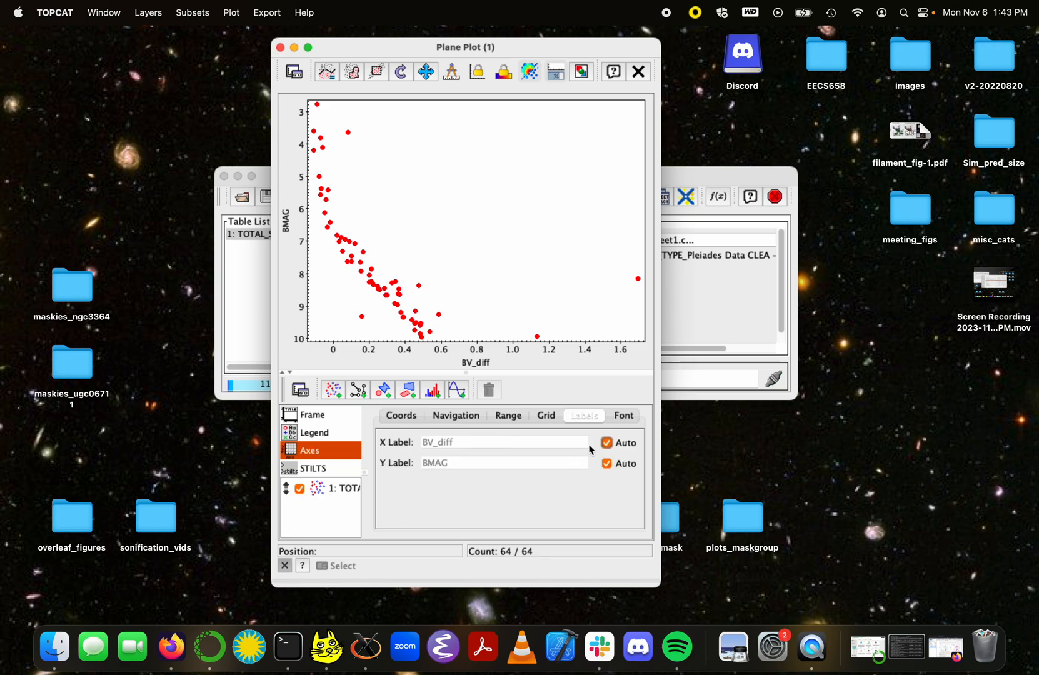
left_click(610, 445)
left_click(608, 463)
left_click_drag(512, 443, 330, 450)
type("B-V")
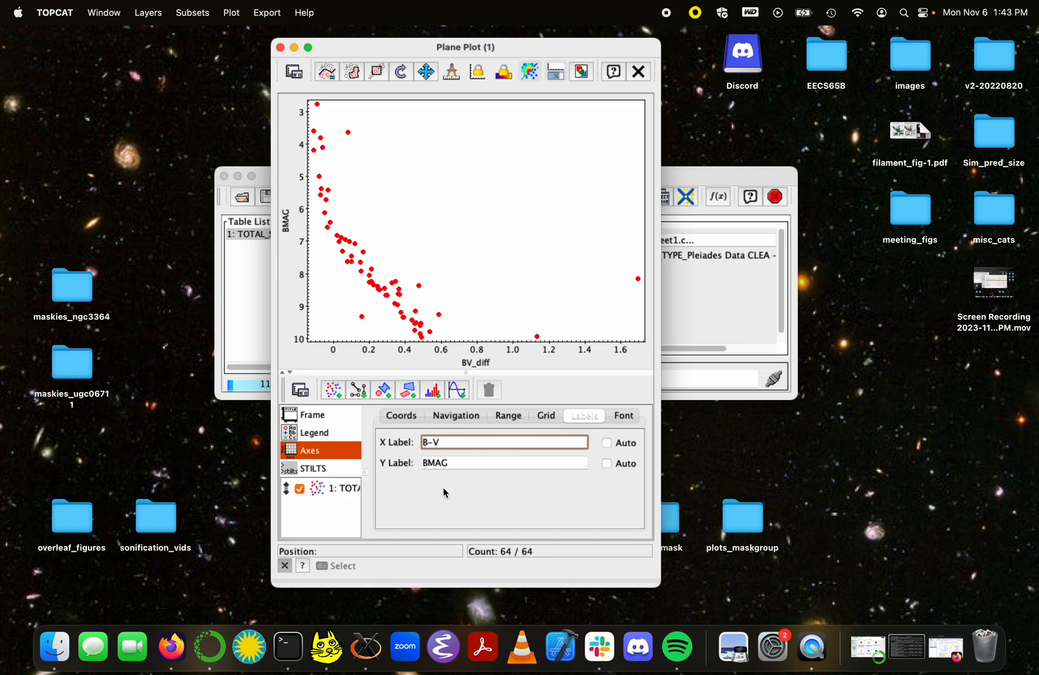
left_click_drag(502, 460, 408, 462)
type("B")
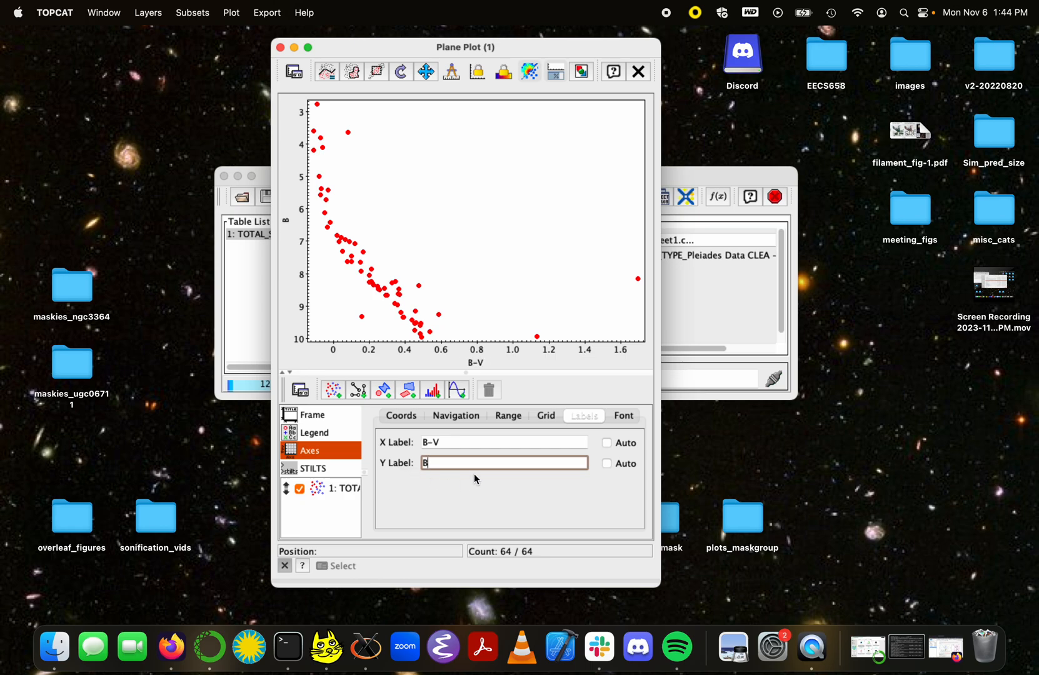
Step: Set the axis font size to 15
left_click(625, 415)
left_click(469, 458)
left_click(469, 458)
left_click(469, 458)
left_click(469, 458)
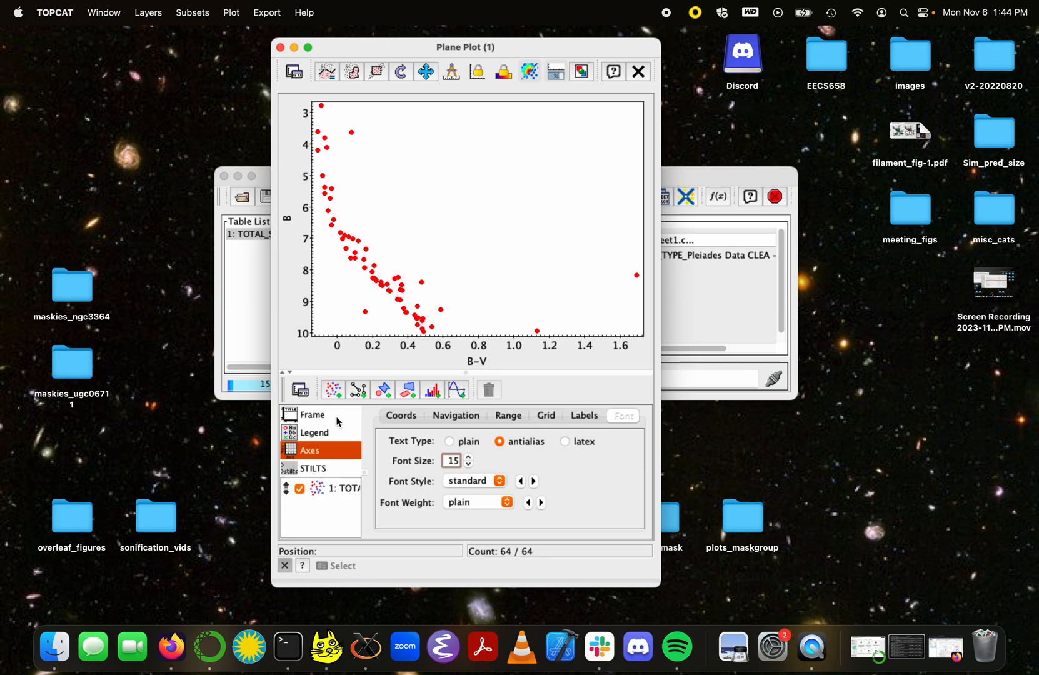
left_click(334, 490)
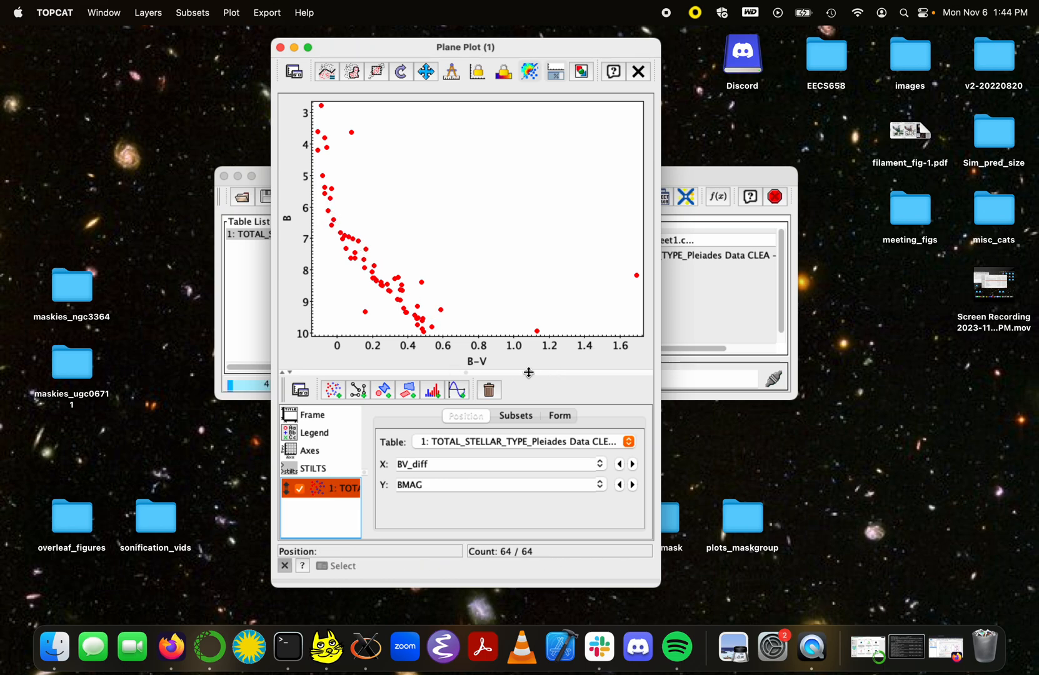
Step: Turn on the Ostars through Kstars subsets for the data layer, leaving All unticked
left_click(515, 417)
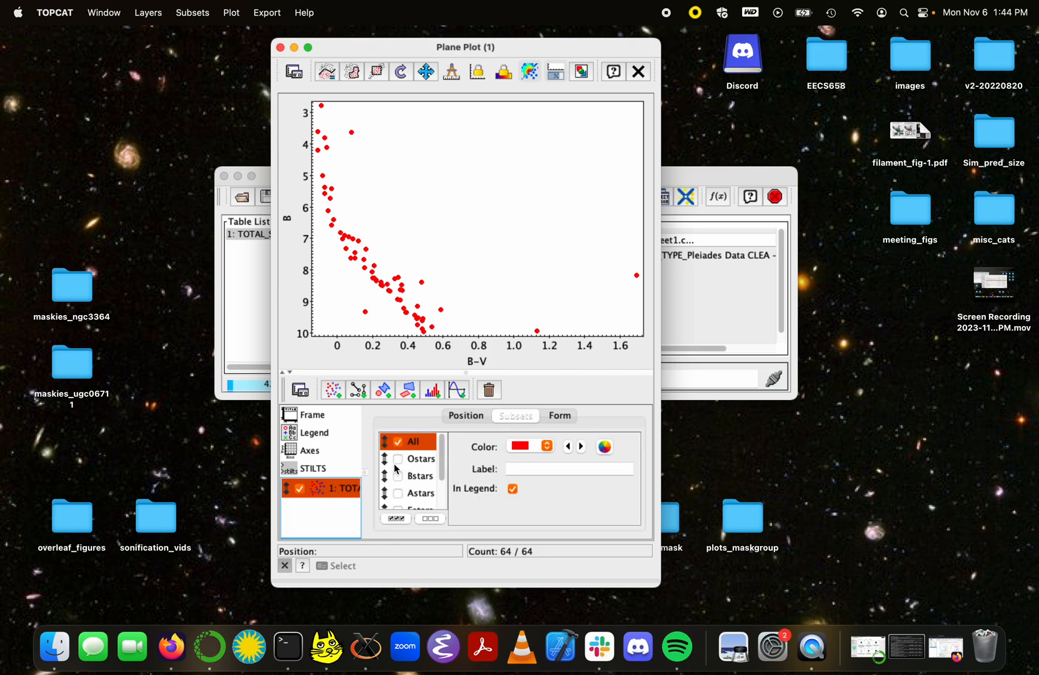
scroll(395, 469, "down", 3)
scroll(395, 469, "up", 3)
left_click(395, 519)
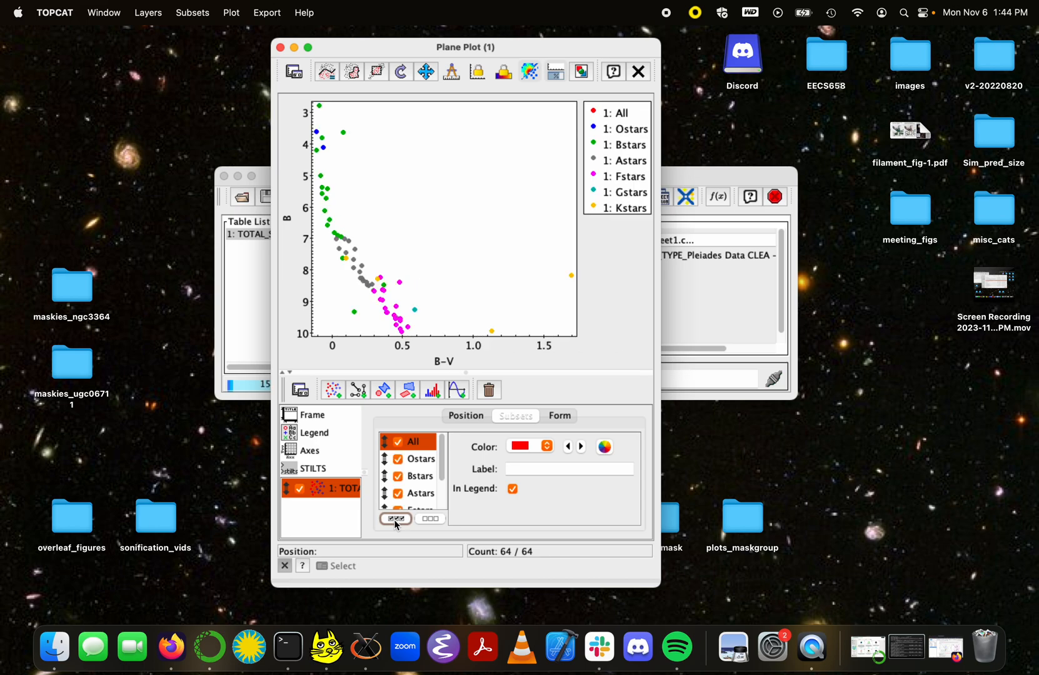
left_click(398, 459)
left_click(397, 476)
left_click(397, 494)
left_click(398, 476)
left_click(397, 459)
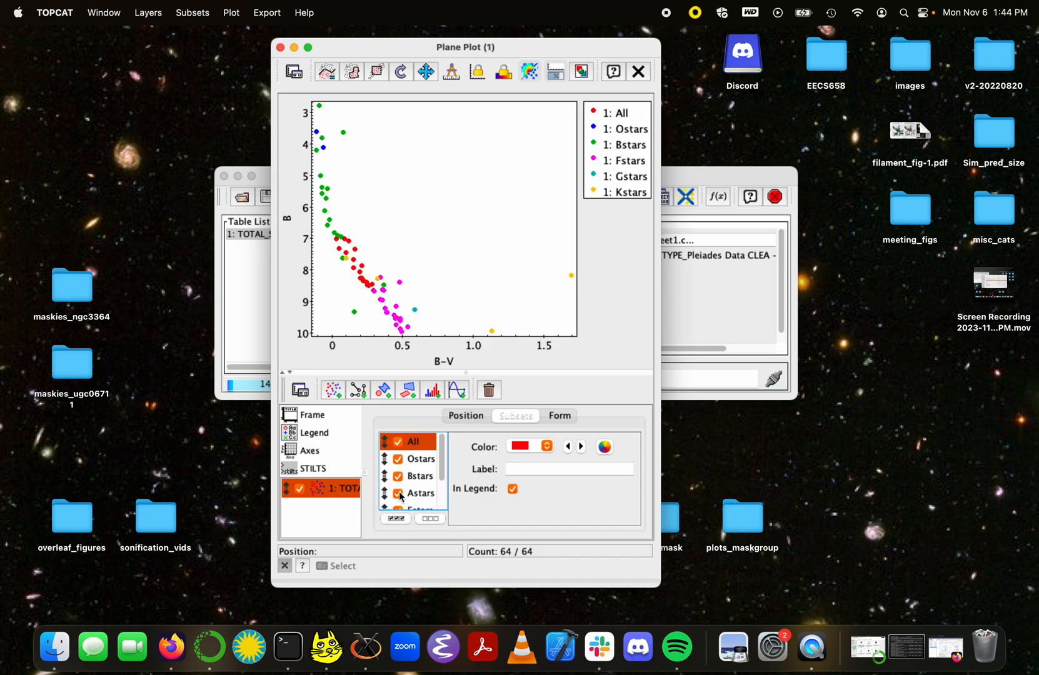
left_click(398, 442)
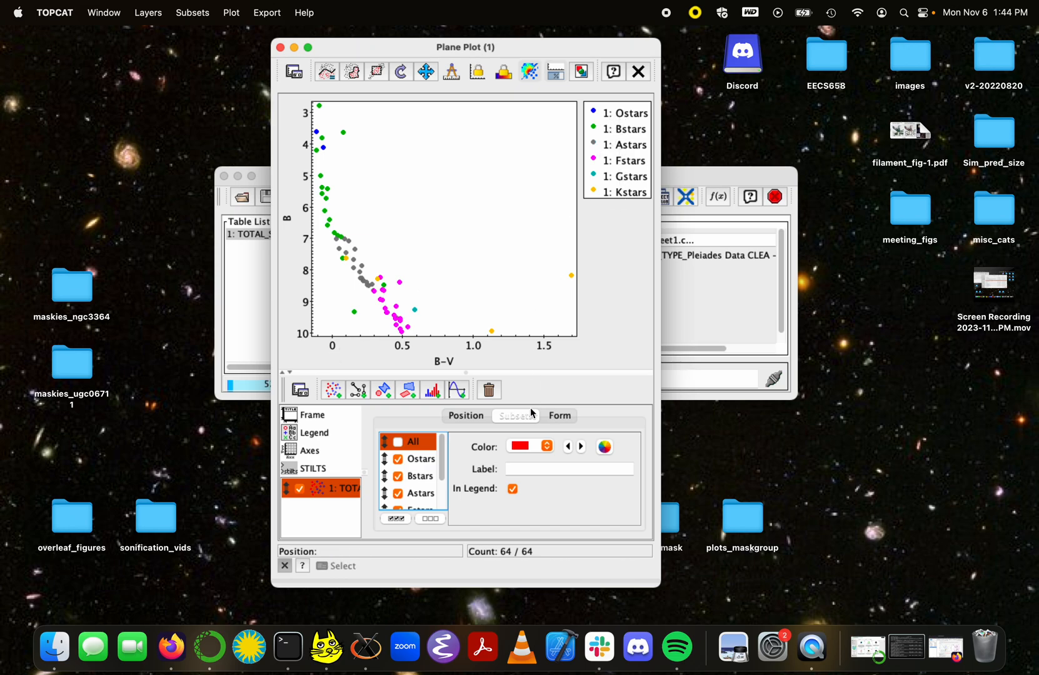
Step: Change the Ostars and Bstars legend labels to O-stars and B-stars
left_click(423, 460)
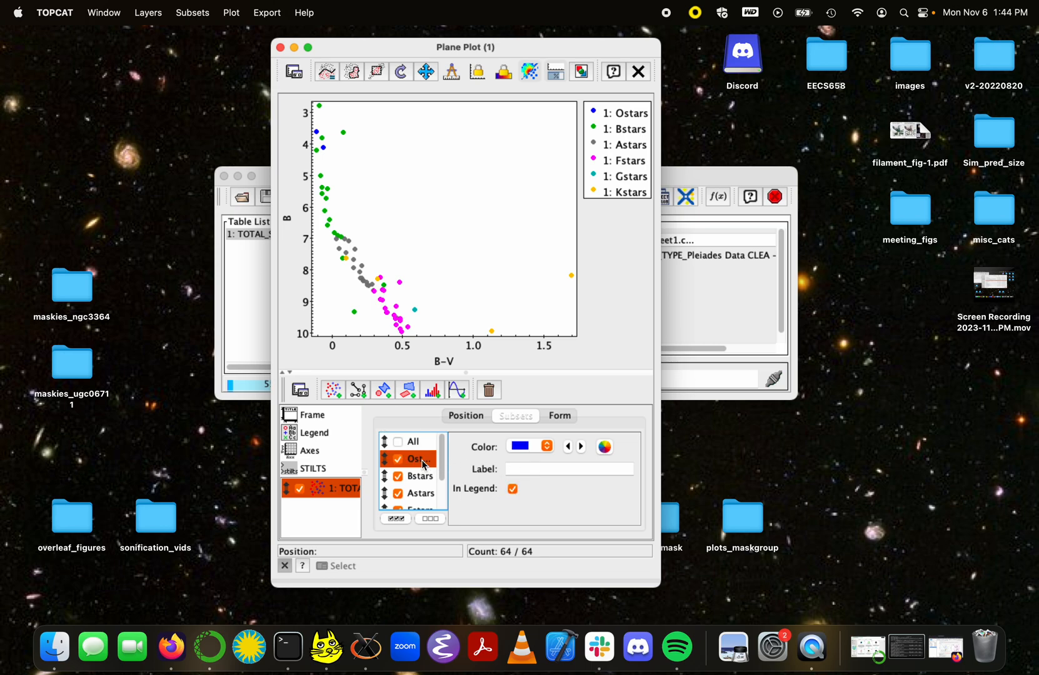
left_click(540, 467)
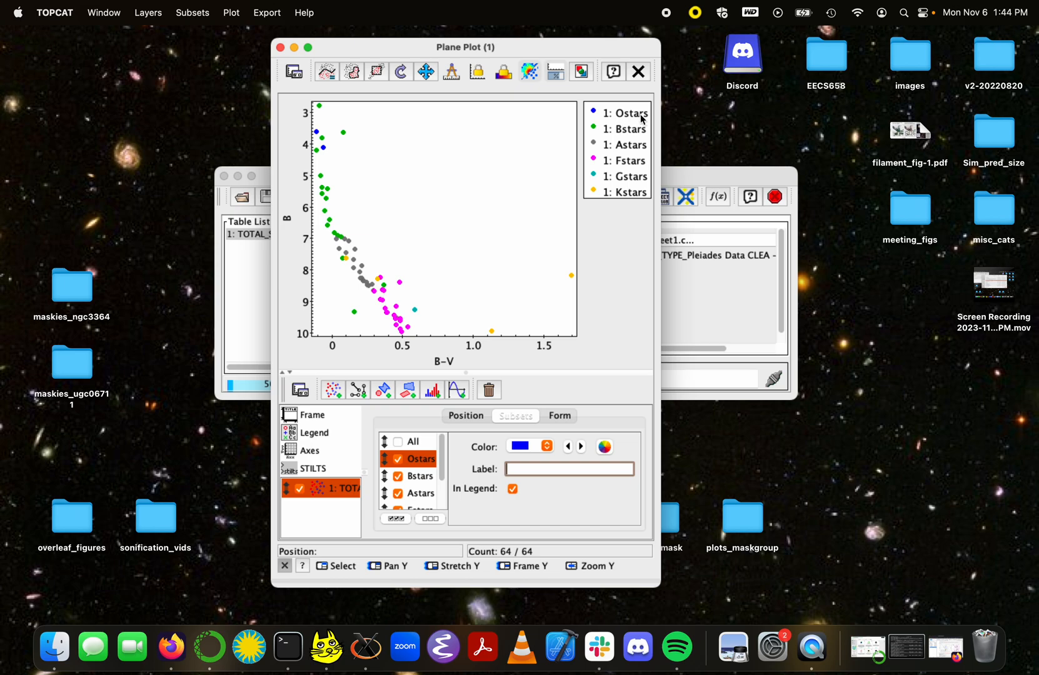
type("O-stars")
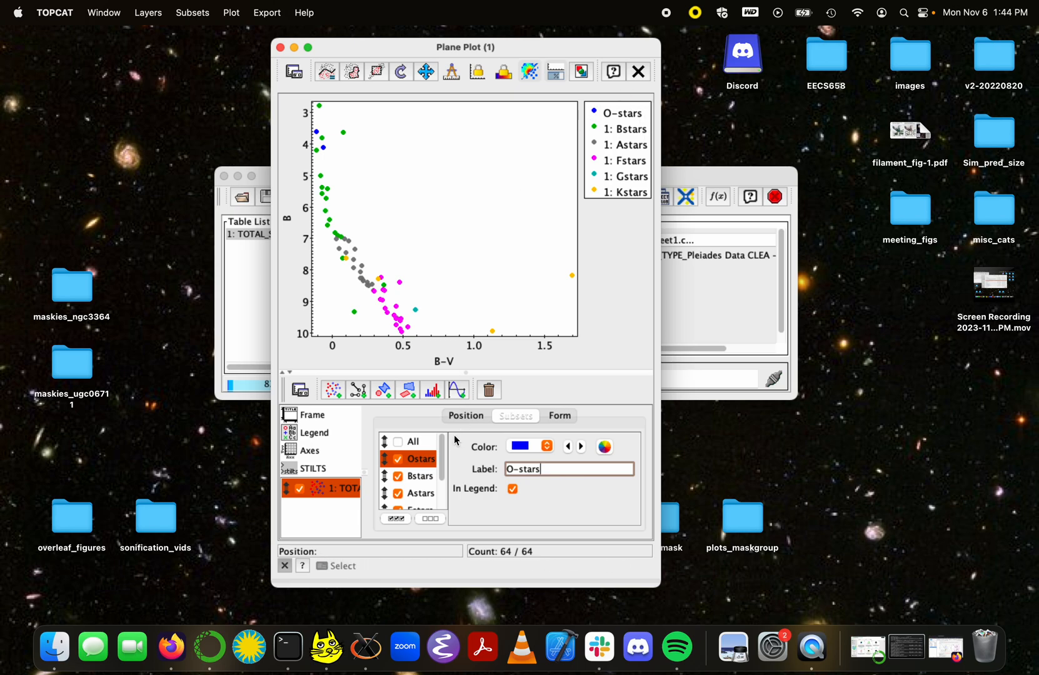
left_click(398, 477)
left_click(422, 478)
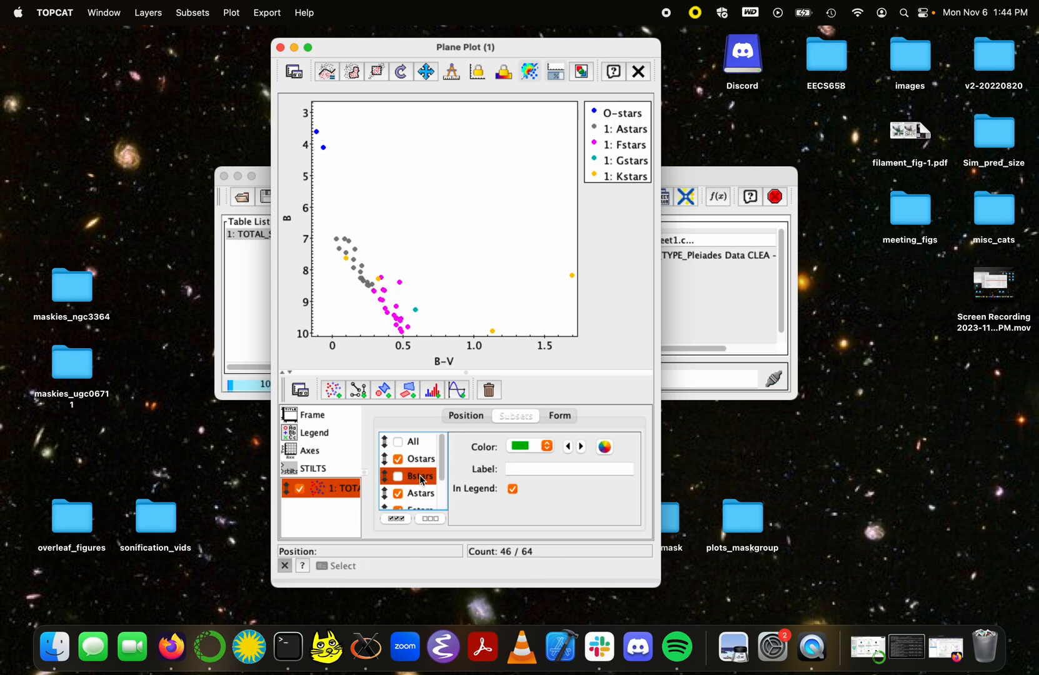
left_click(399, 478)
left_click(520, 469)
type("B-stars")
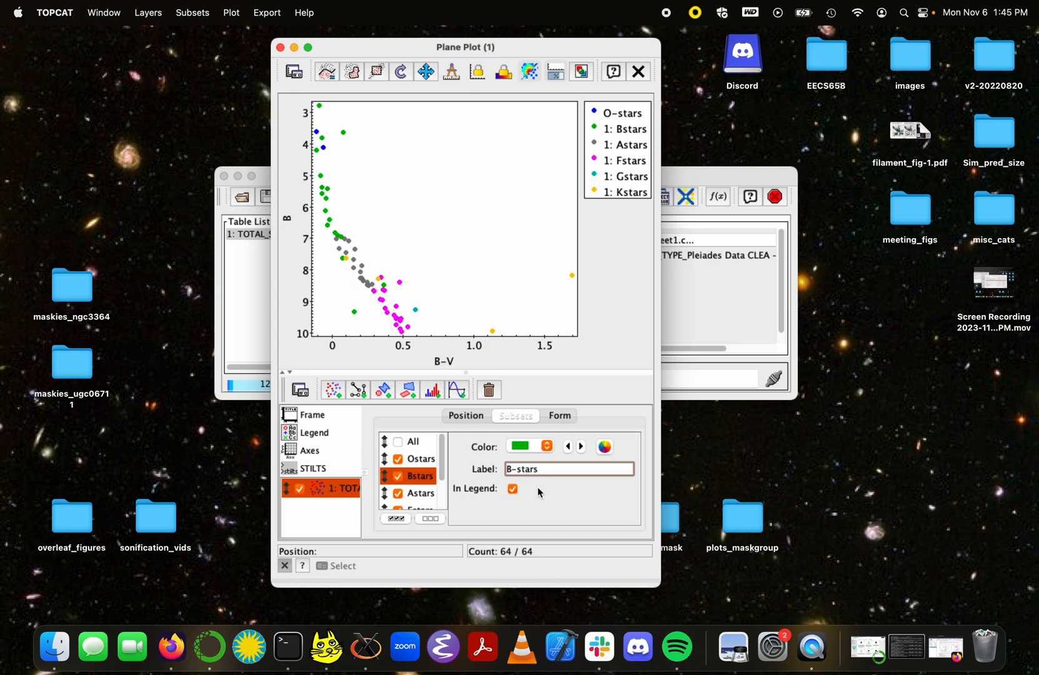
key("Return")
Step: Show the Form settings' Subset Styles list for per-subset marker styling
left_click(565, 420)
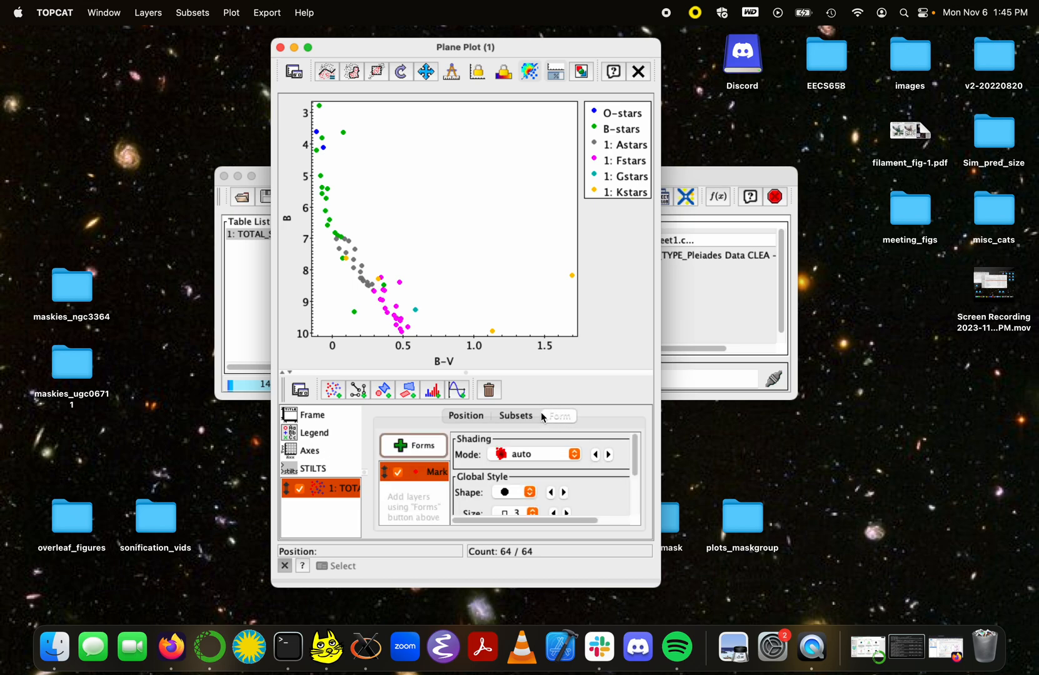
scroll(553, 498, "down", 4)
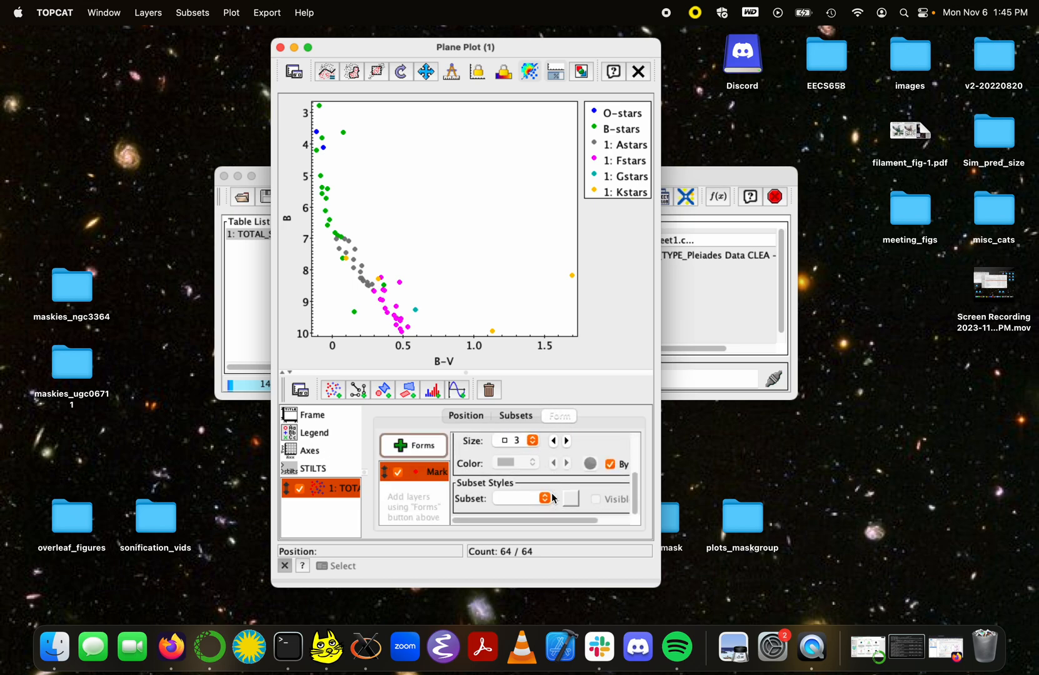
left_click(545, 500)
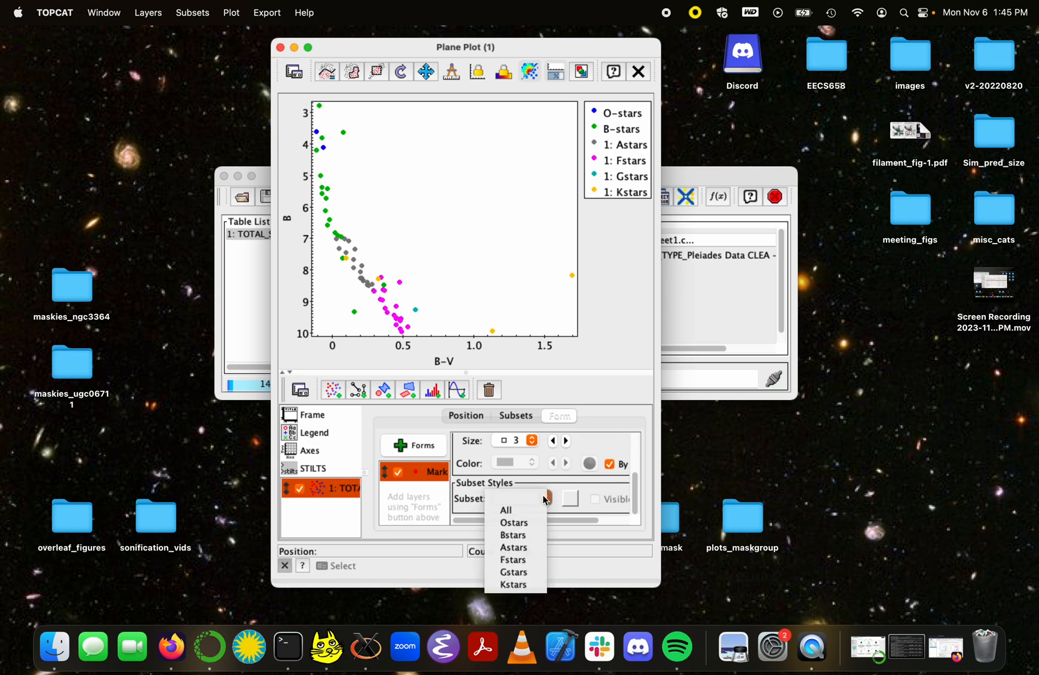
Step: Select the Bstars subset for its own marker style and keep its colour green
left_click(516, 534)
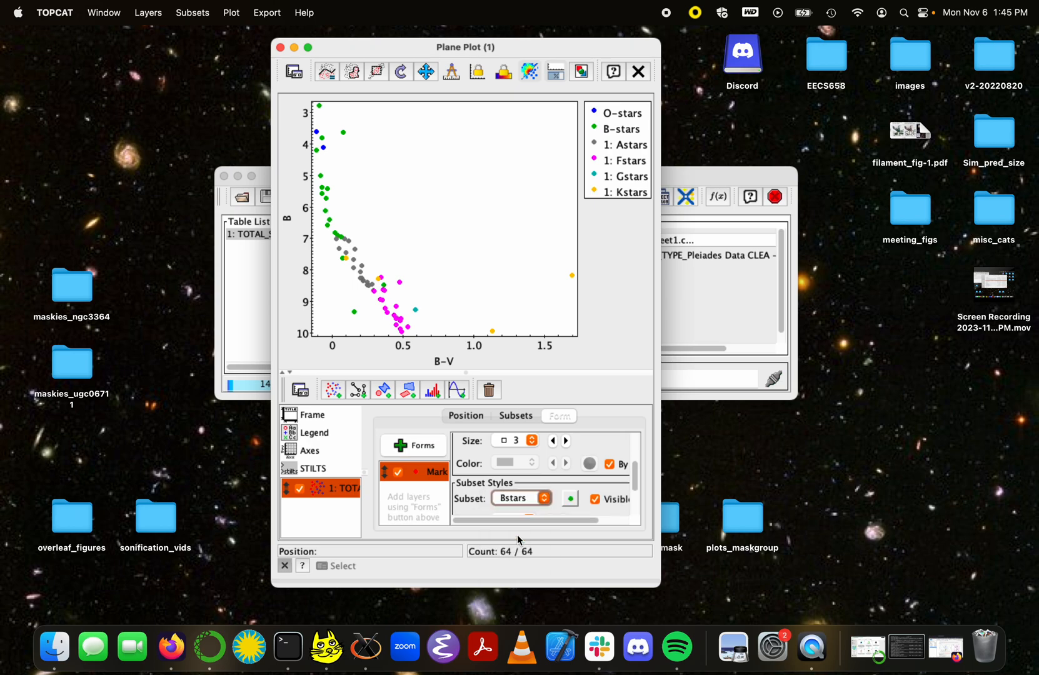
scroll(549, 471, "up", 3)
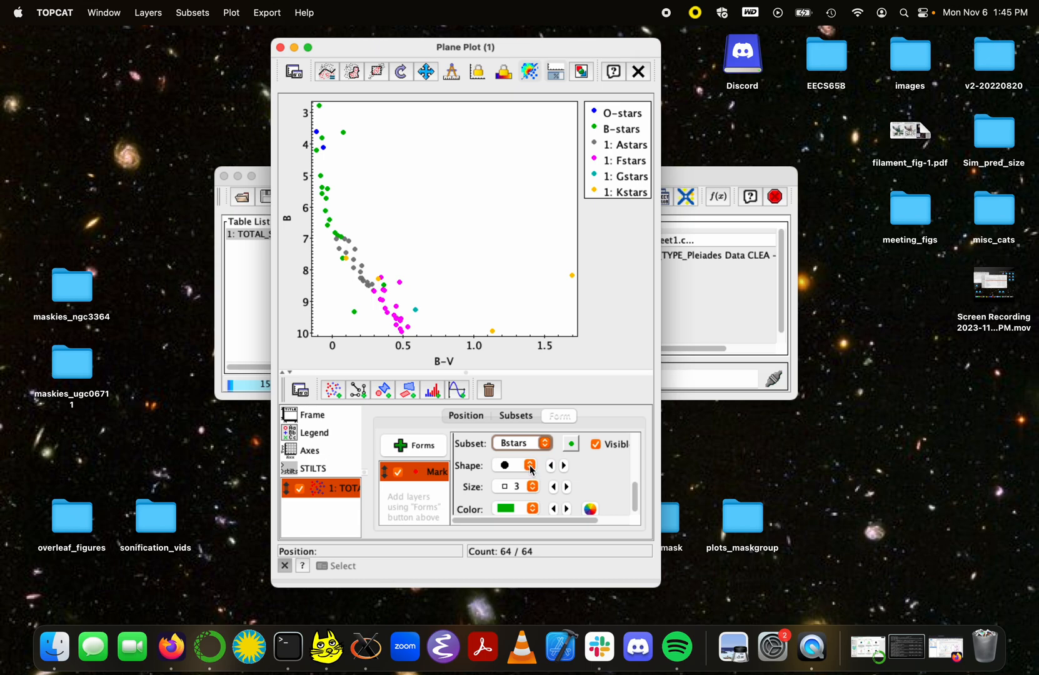
left_click(524, 417)
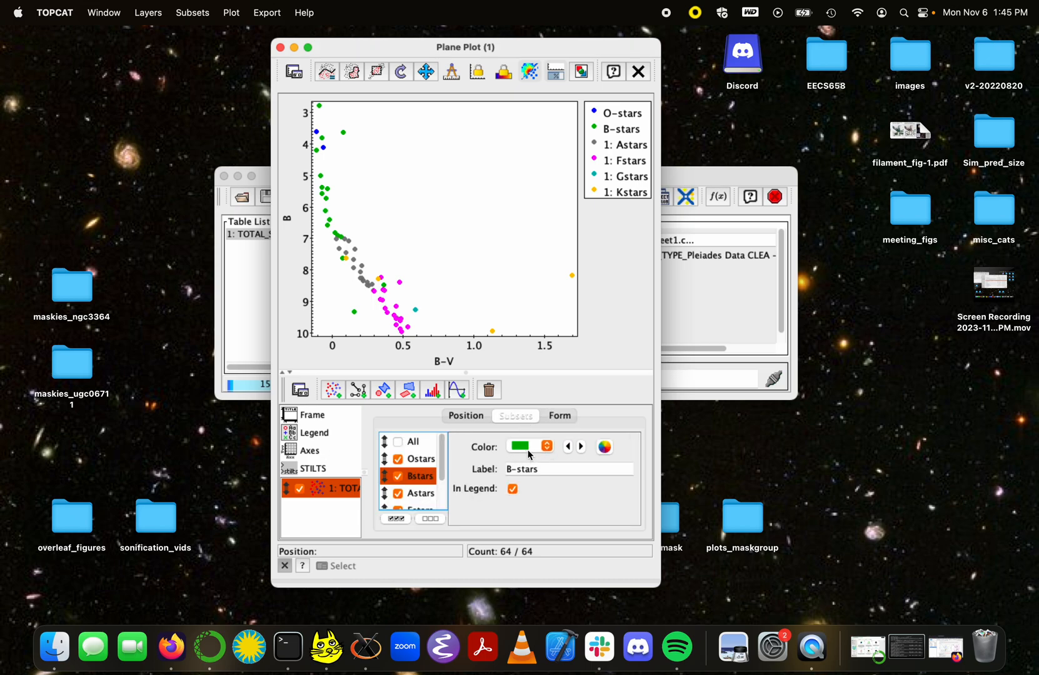
left_click(547, 445)
left_click(546, 493)
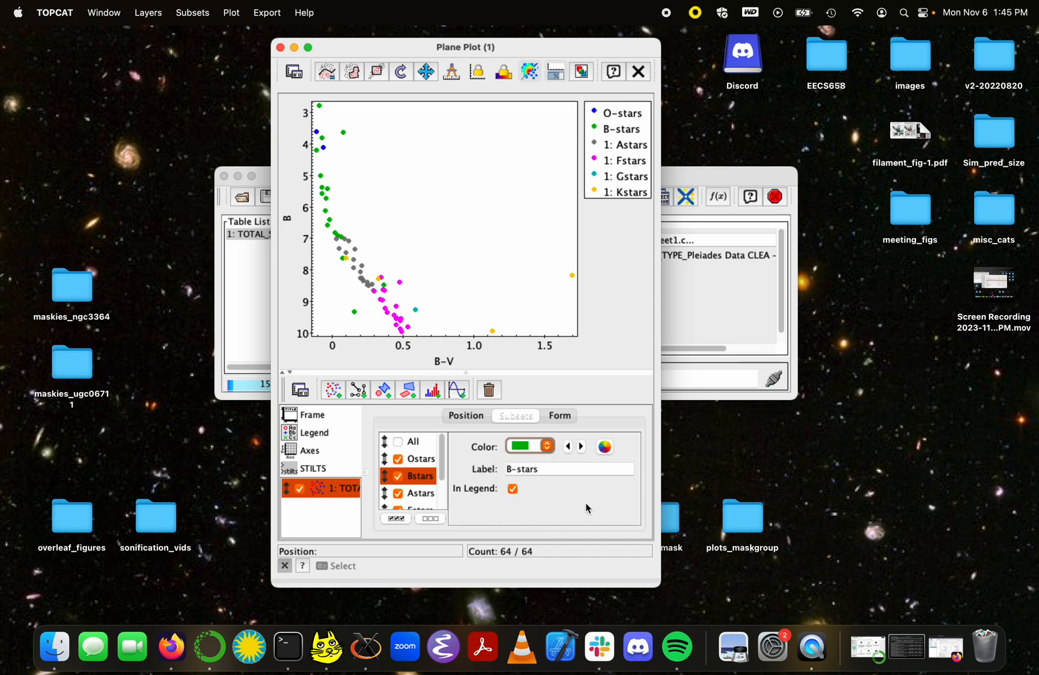
Step: Return to the Bstars Form settings and bring up its marker shape choices
left_click(551, 417)
scroll(528, 493, "up", 1)
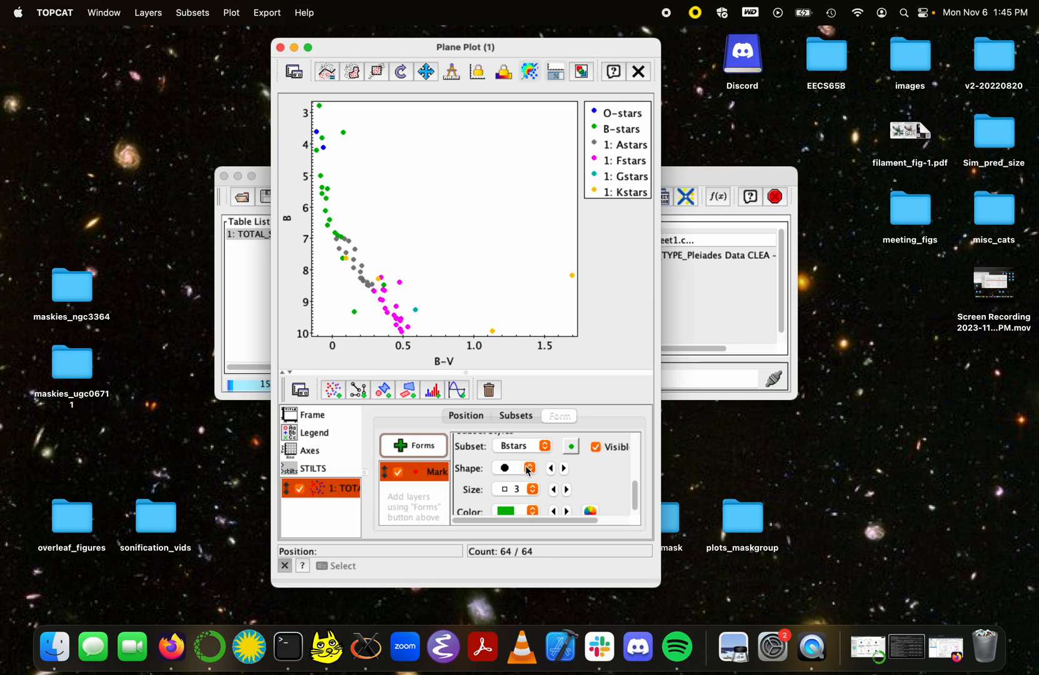
left_click(529, 468)
Step: Make the B-star markers filled squares and adjust their size to 3
scroll(521, 501, "down", 3)
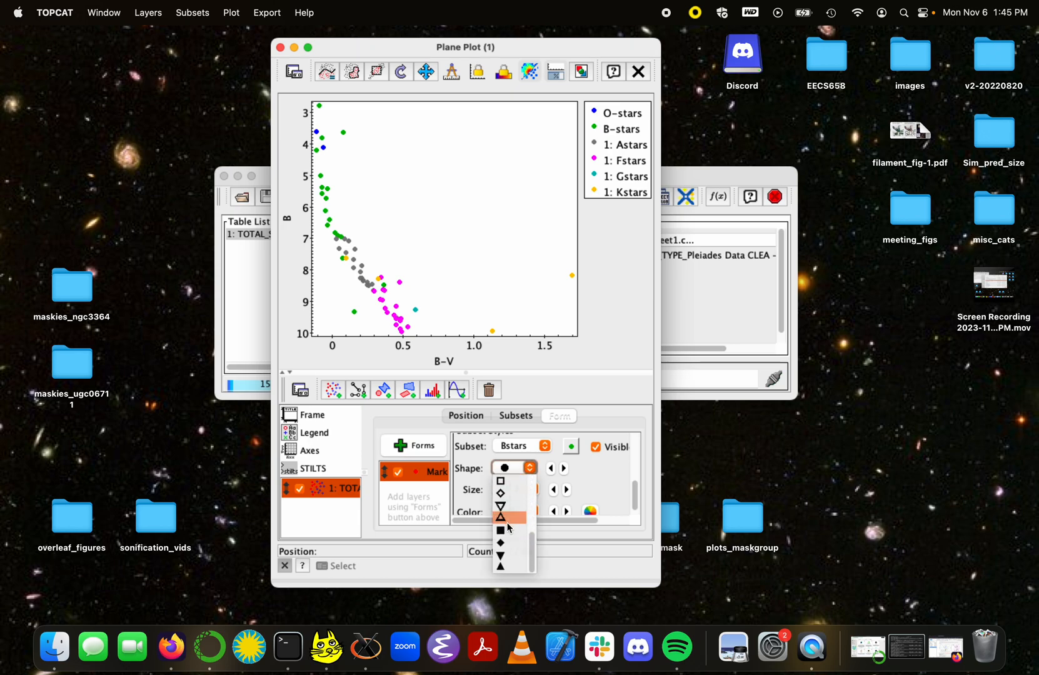
left_click(505, 530)
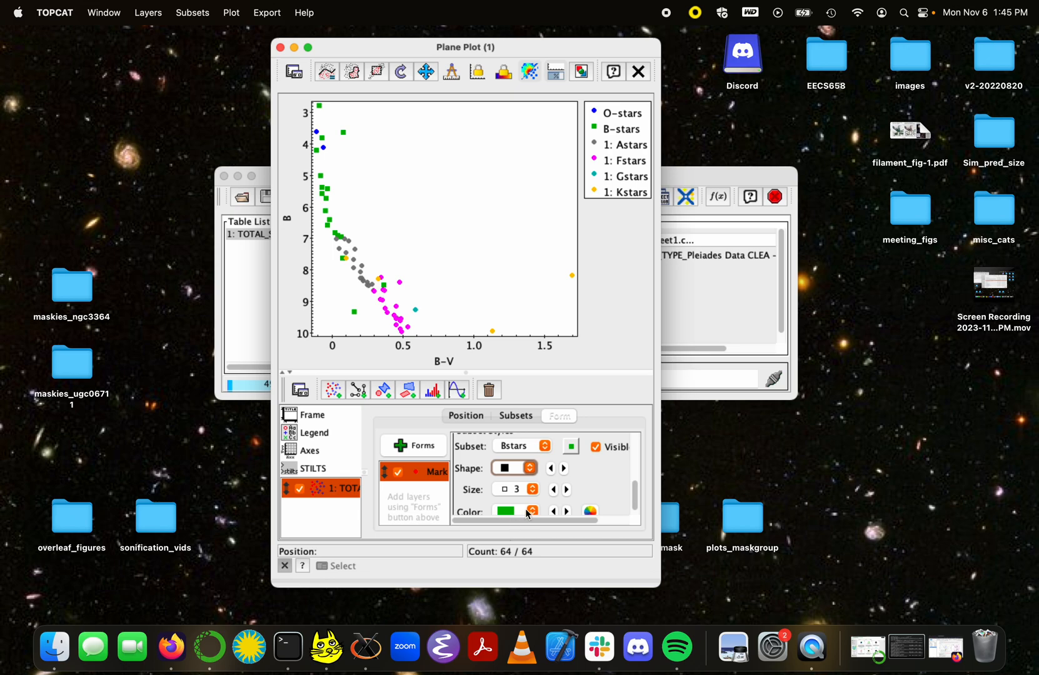
left_click(567, 489)
left_click(568, 489)
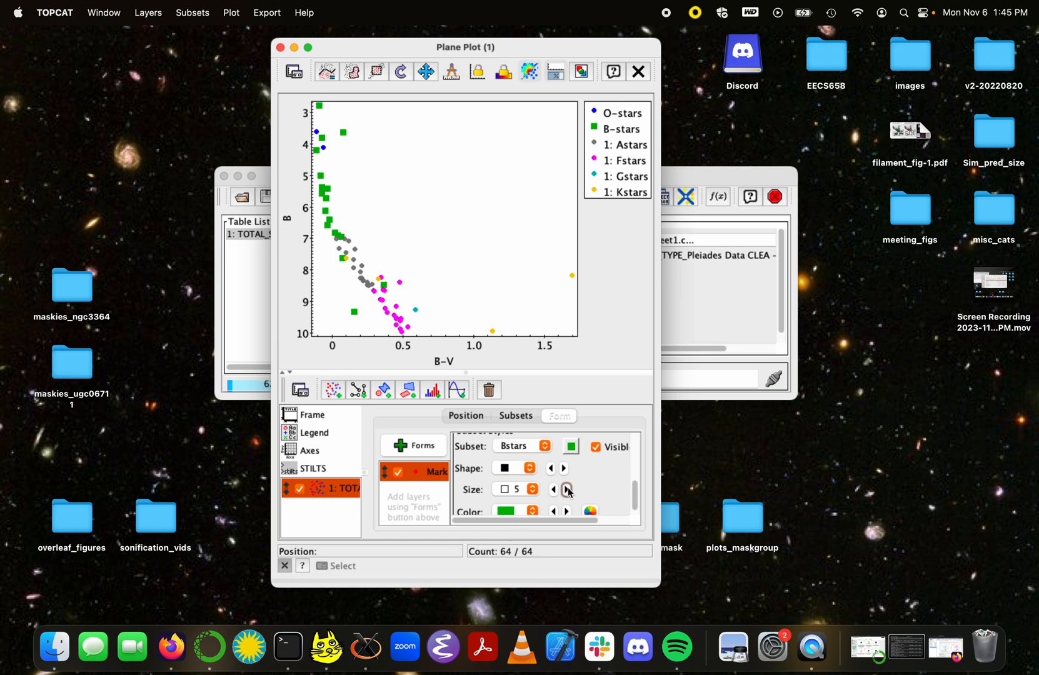
left_click(553, 489)
left_click(568, 490)
left_click(567, 490)
left_click(568, 490)
left_click(567, 490)
left_click(568, 490)
left_click(568, 490)
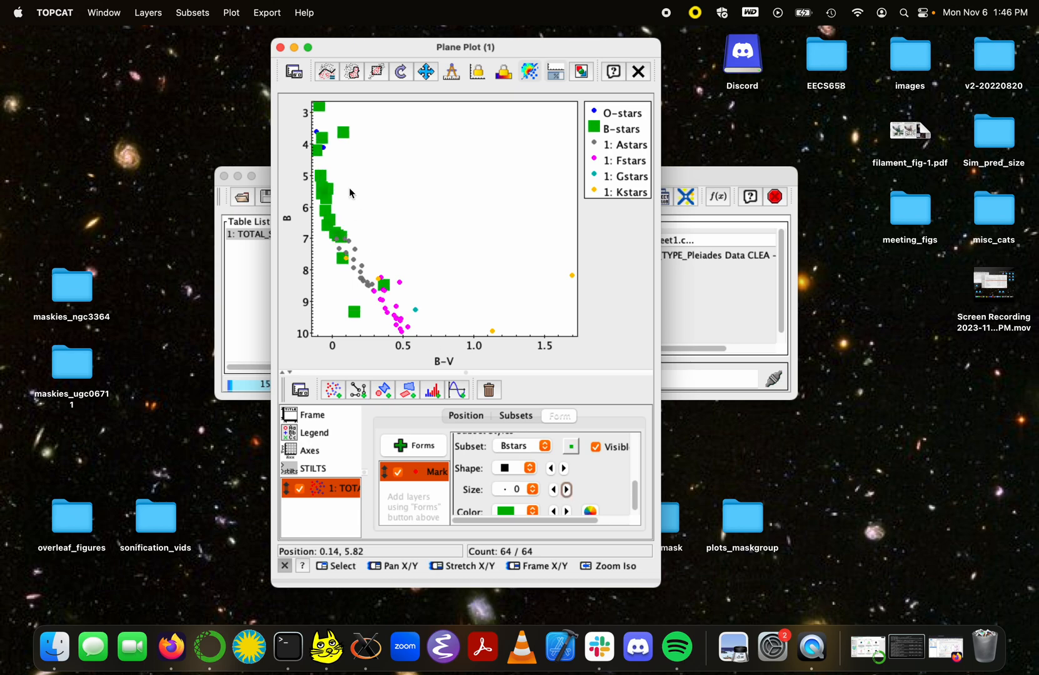
left_click(553, 489)
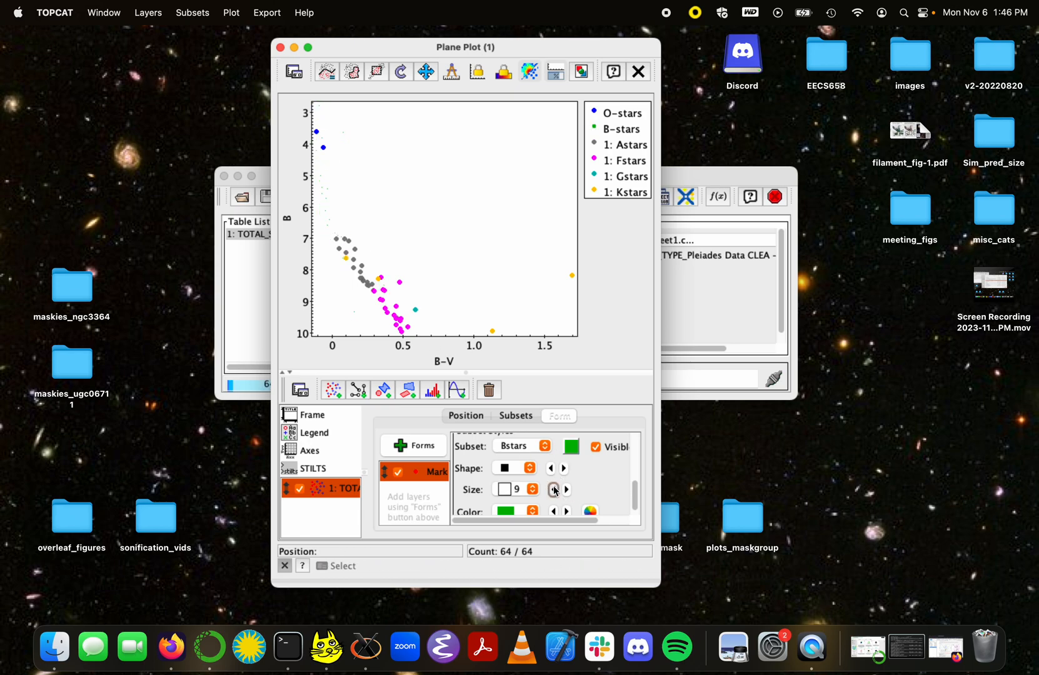
left_click(553, 489)
left_click(553, 489)
left_click(553, 490)
left_click(553, 490)
left_click(553, 489)
left_click(553, 489)
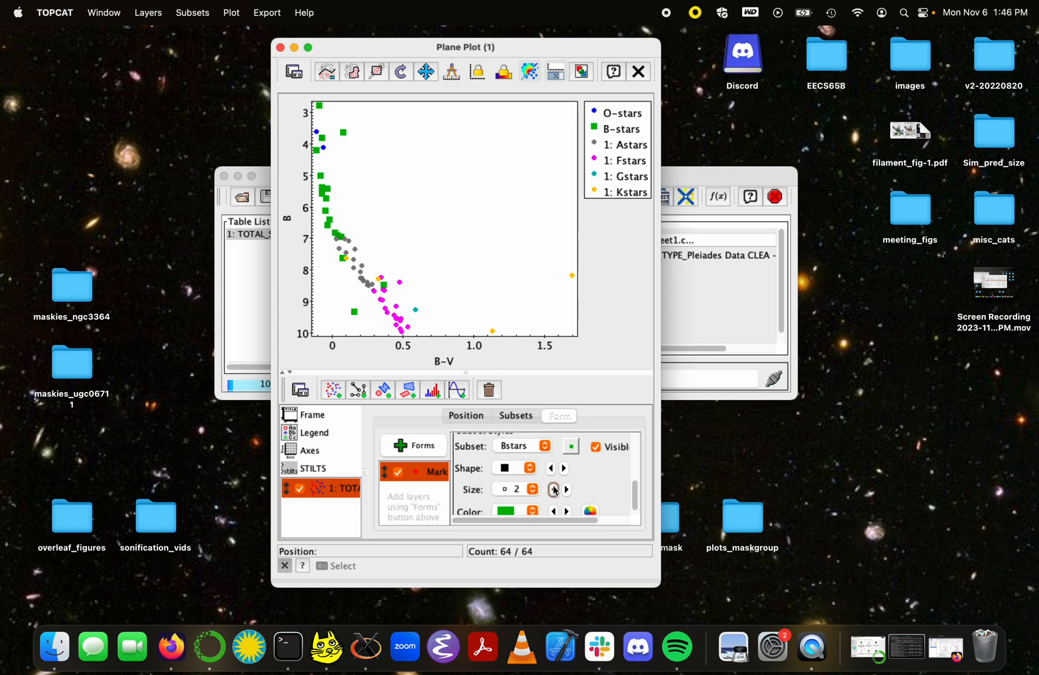
left_click(567, 490)
left_click(567, 490)
left_click(553, 490)
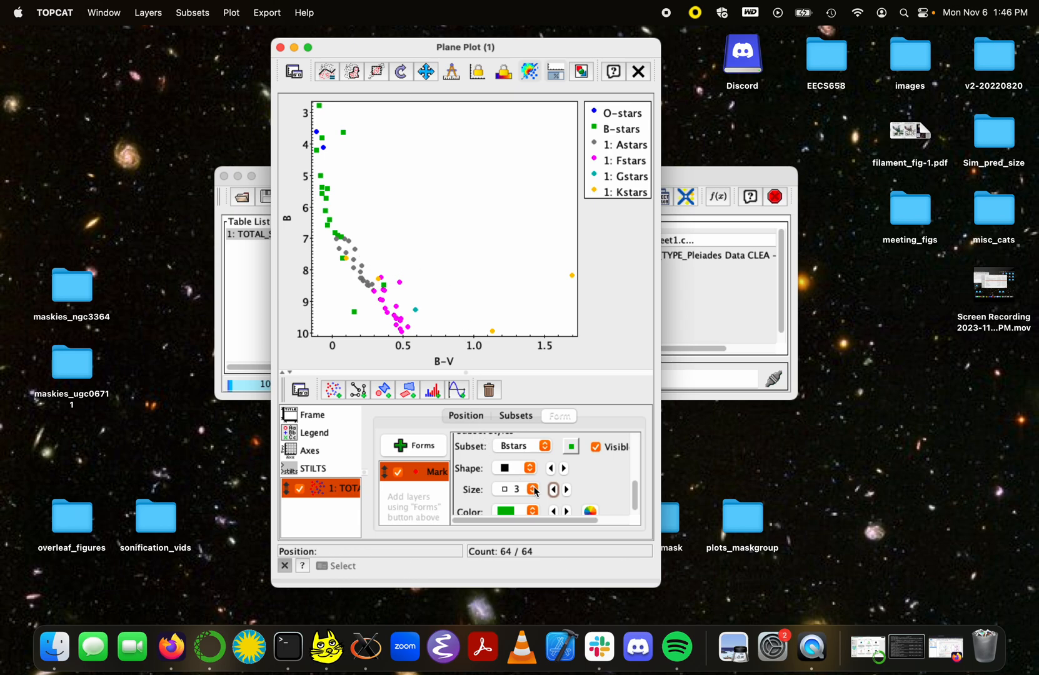
scroll(537, 494, "down", 1)
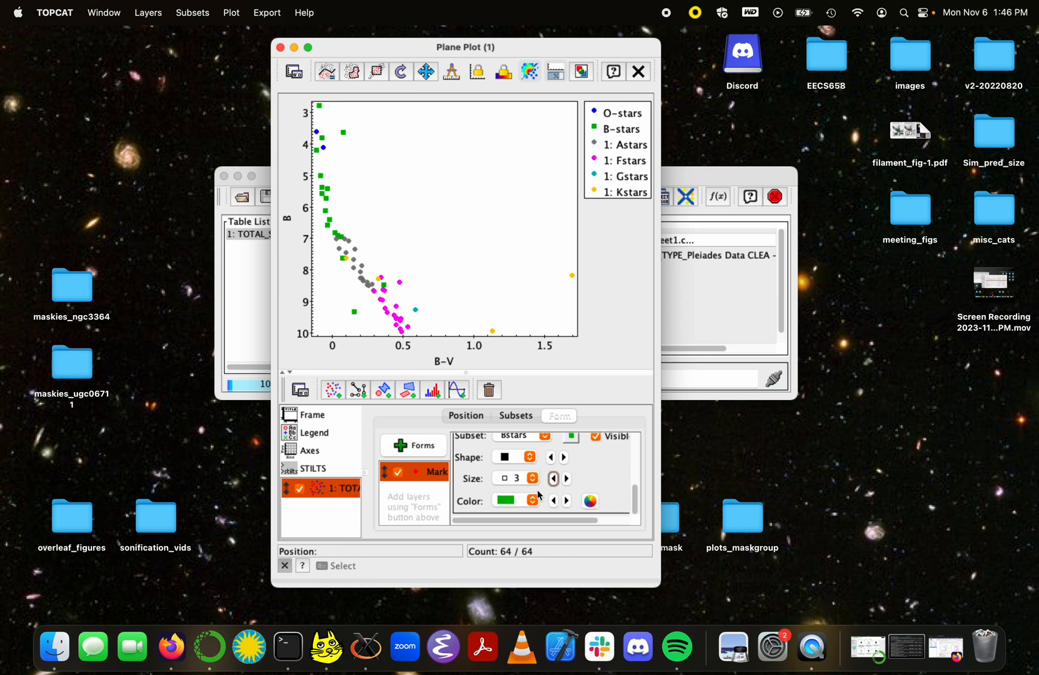
left_click(589, 501)
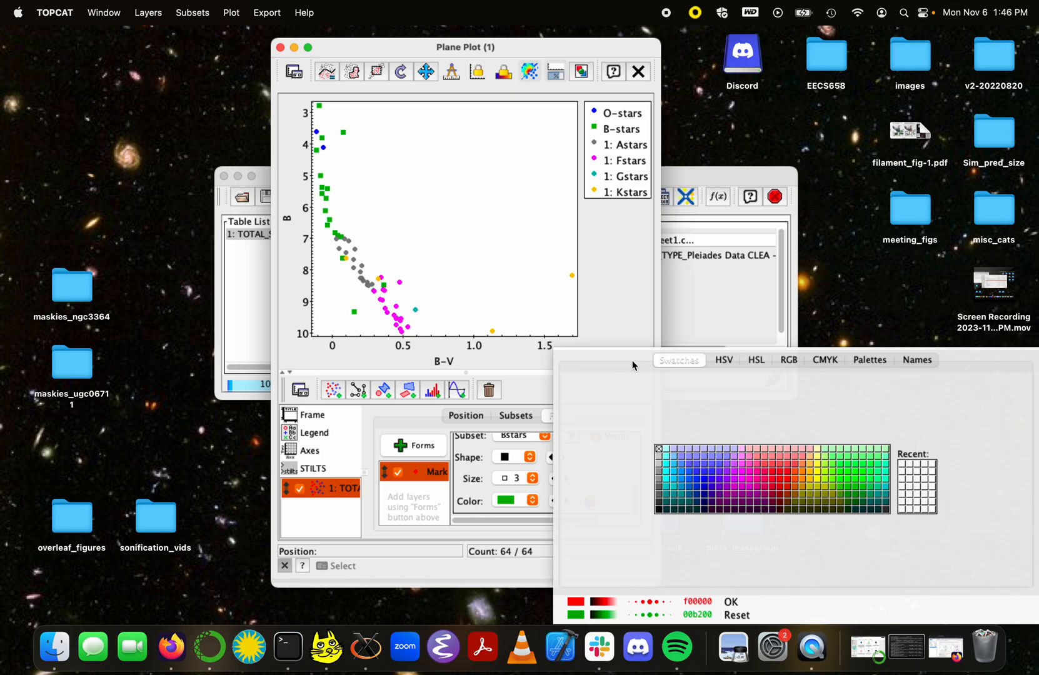
left_click(661, 509)
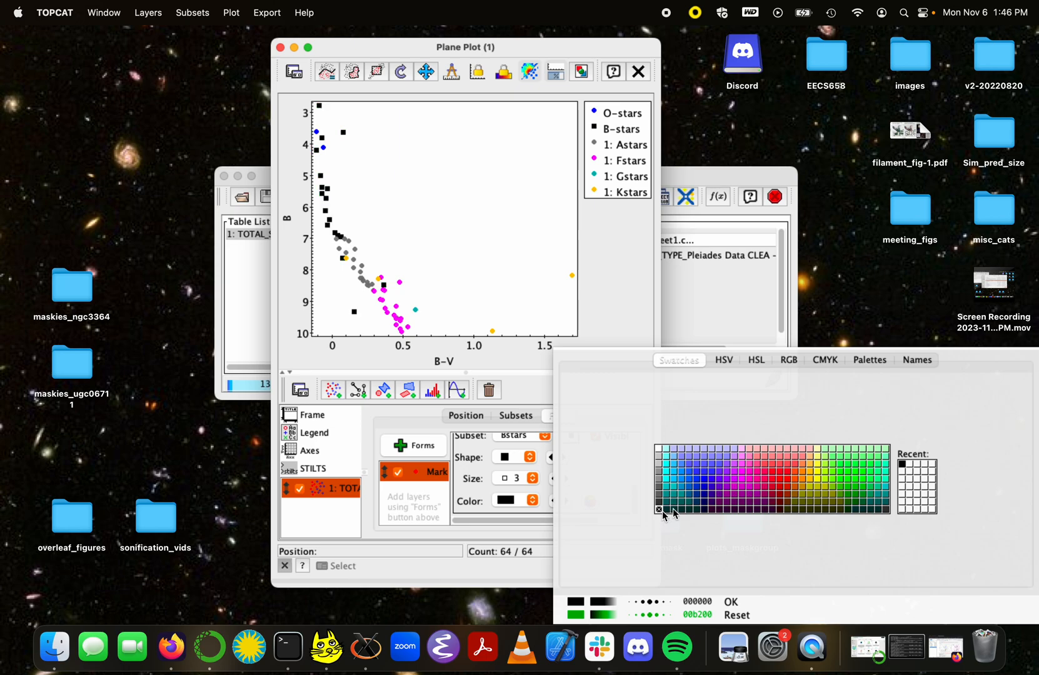
left_click(647, 609)
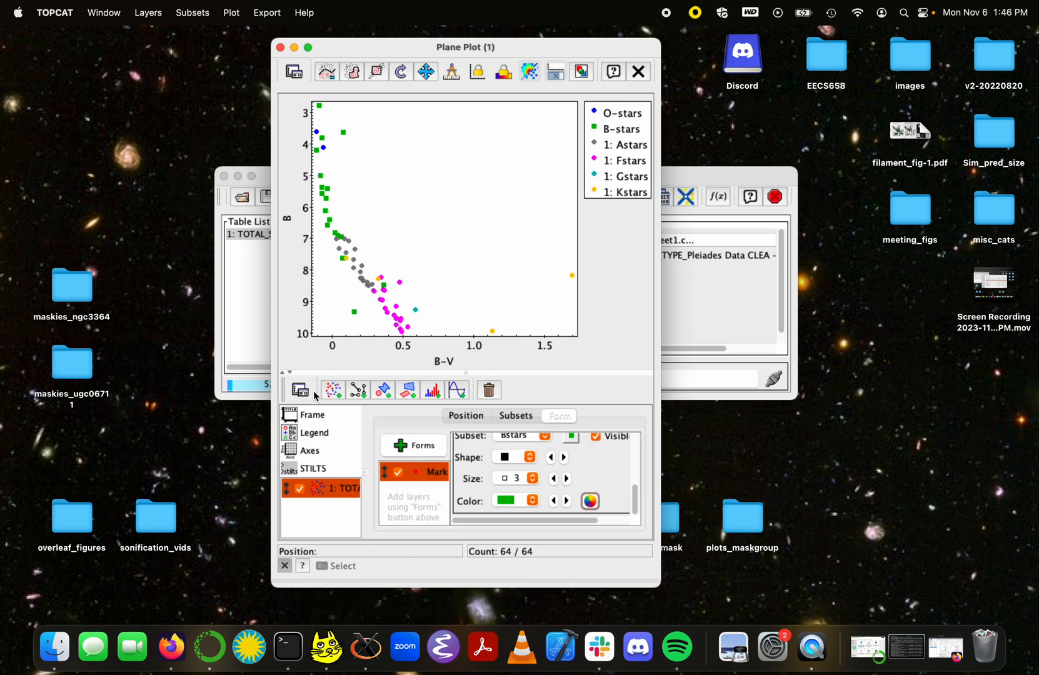
Step: Set the legend location to Internal so it sits inside the plot area
left_click(316, 434)
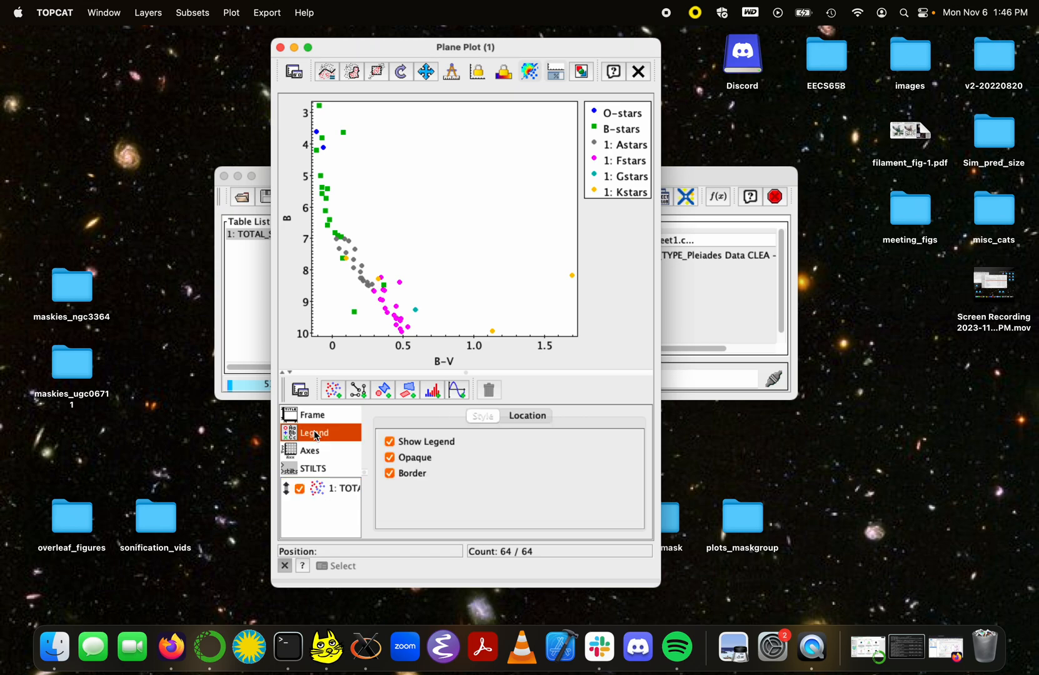
left_click(522, 414)
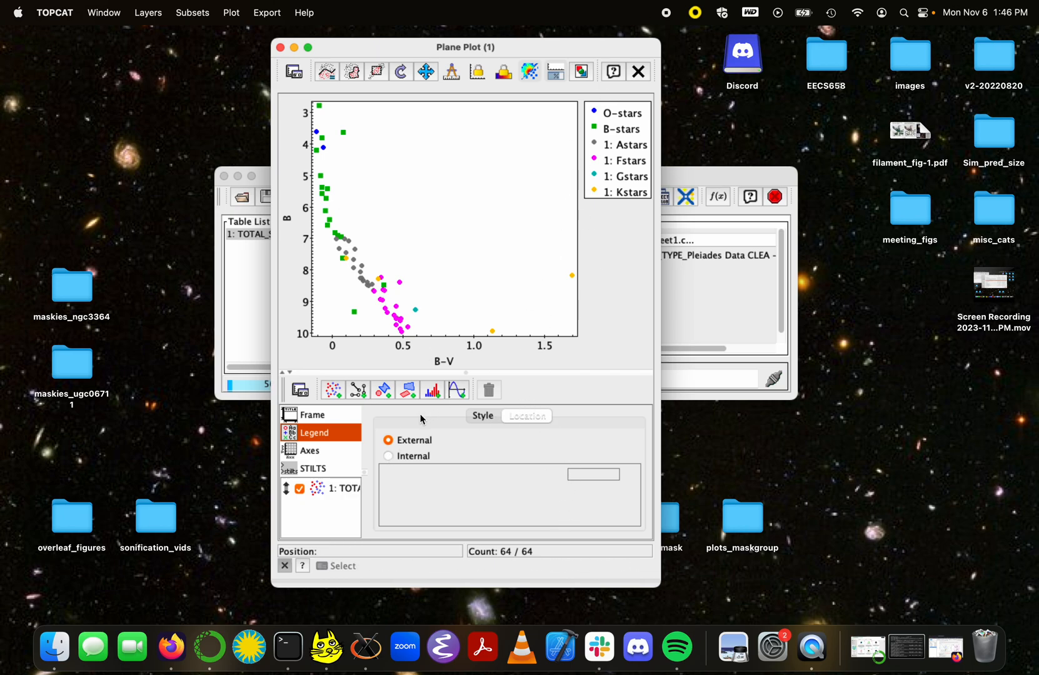
left_click(388, 457)
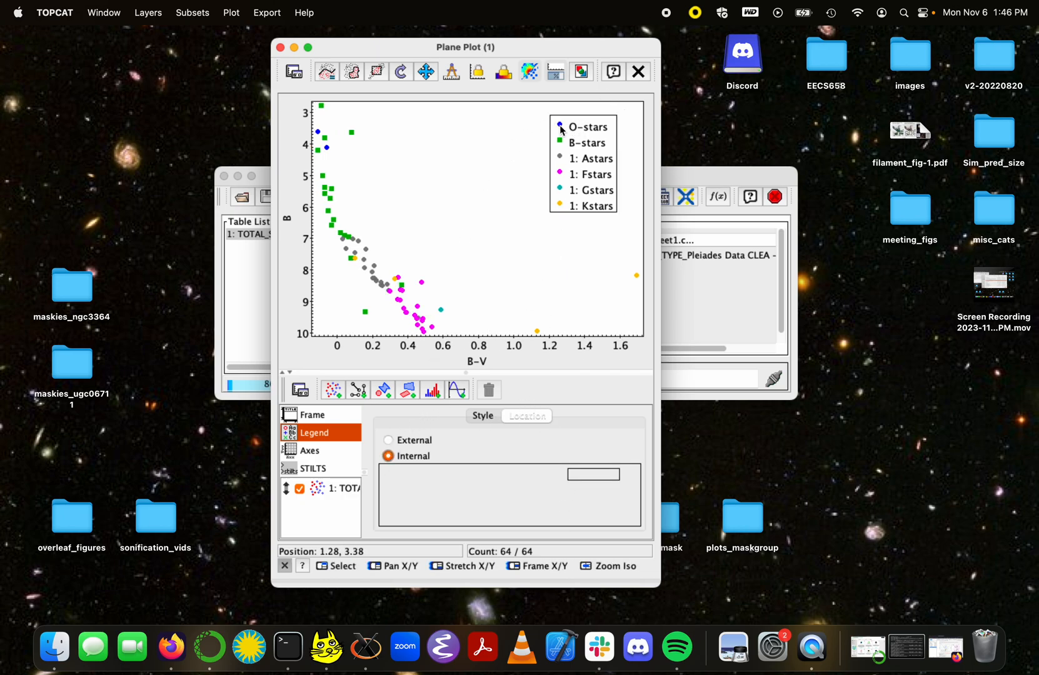
left_click(318, 419)
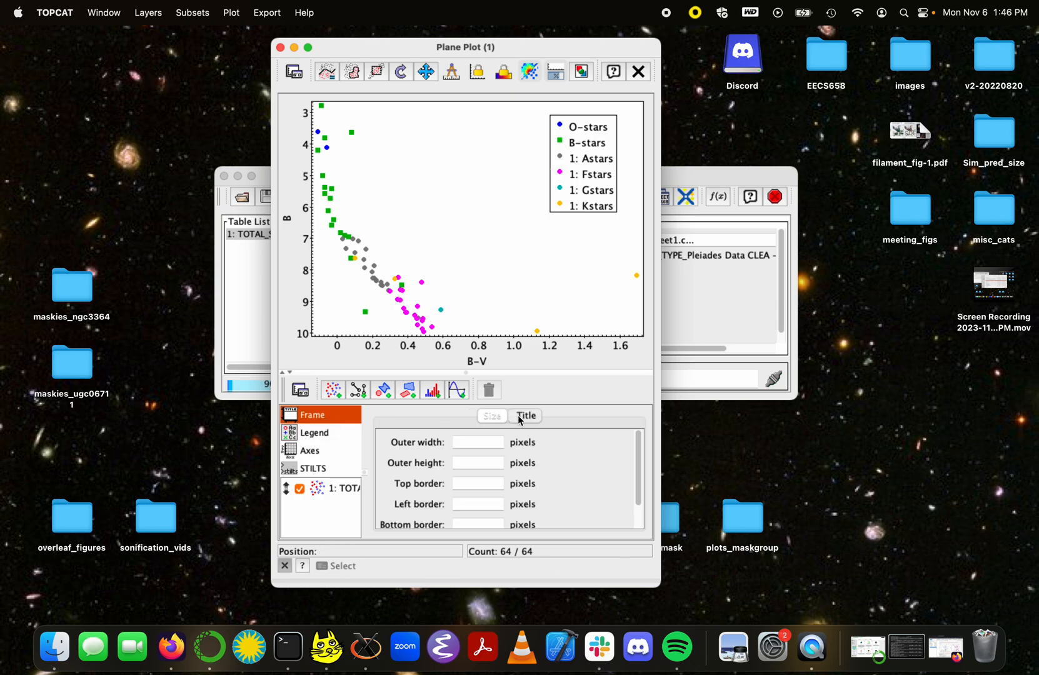
Step: Set the plot title to 'B Magnitude vs. B-V According to Stellar Type'
left_click(519, 417)
left_click(483, 444)
type("B ")
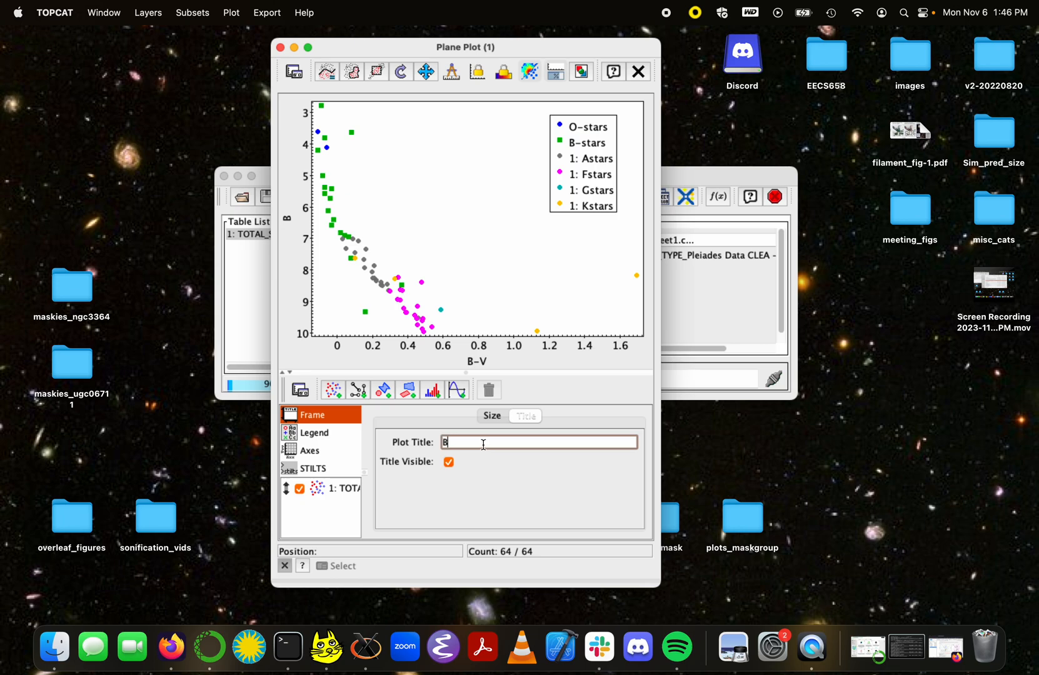
type("Magnitude vs. B-V According to Stellar T")
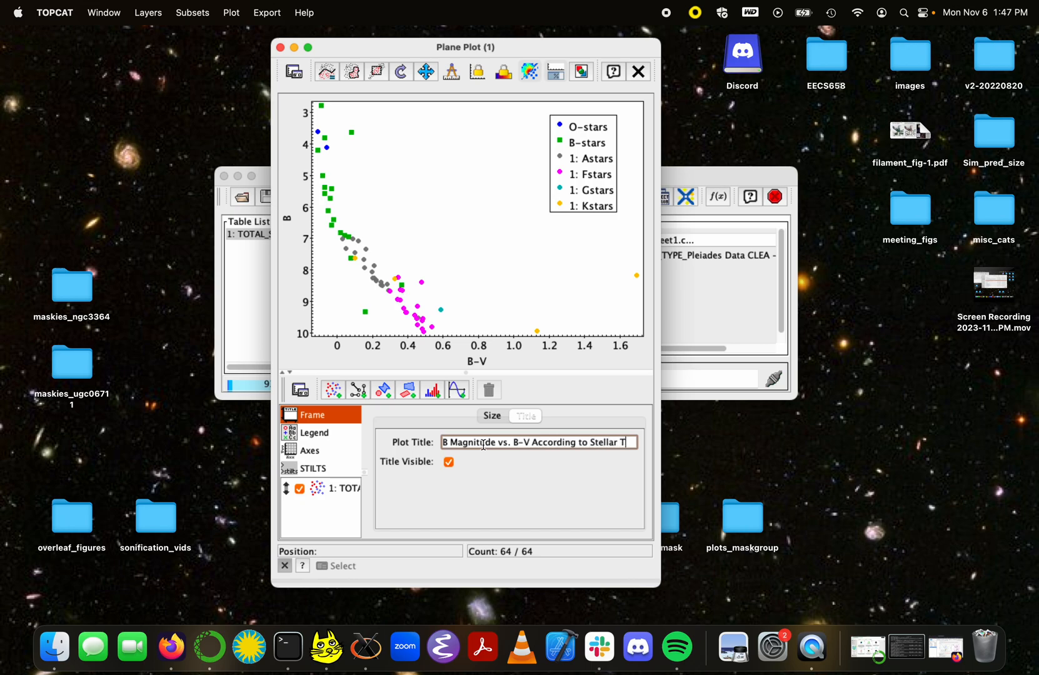
type("ype")
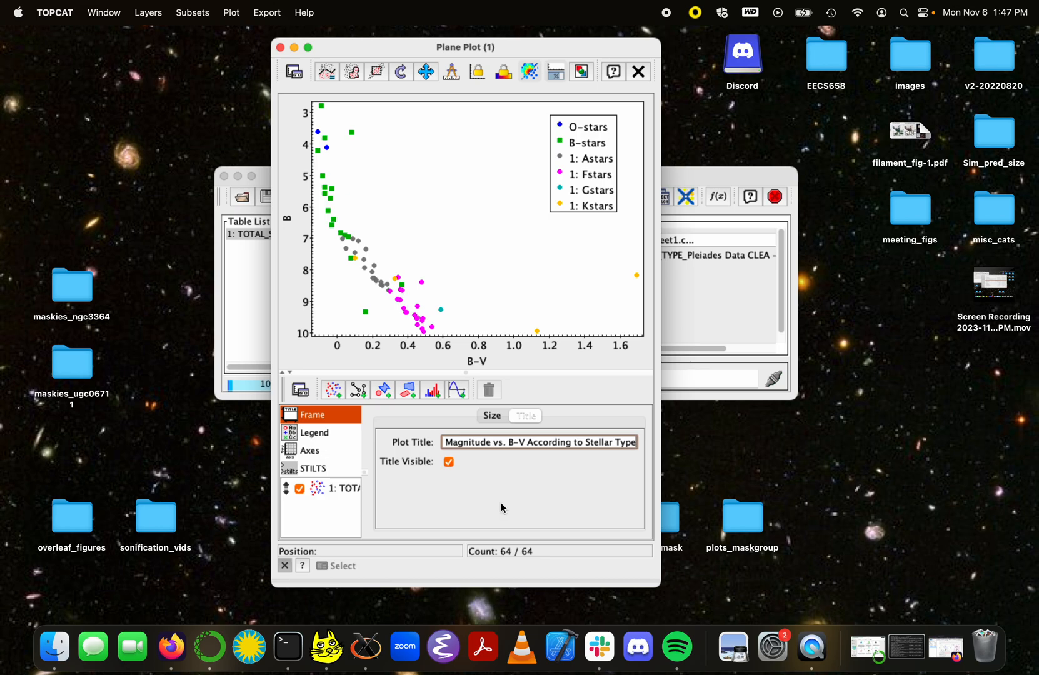
key("Return")
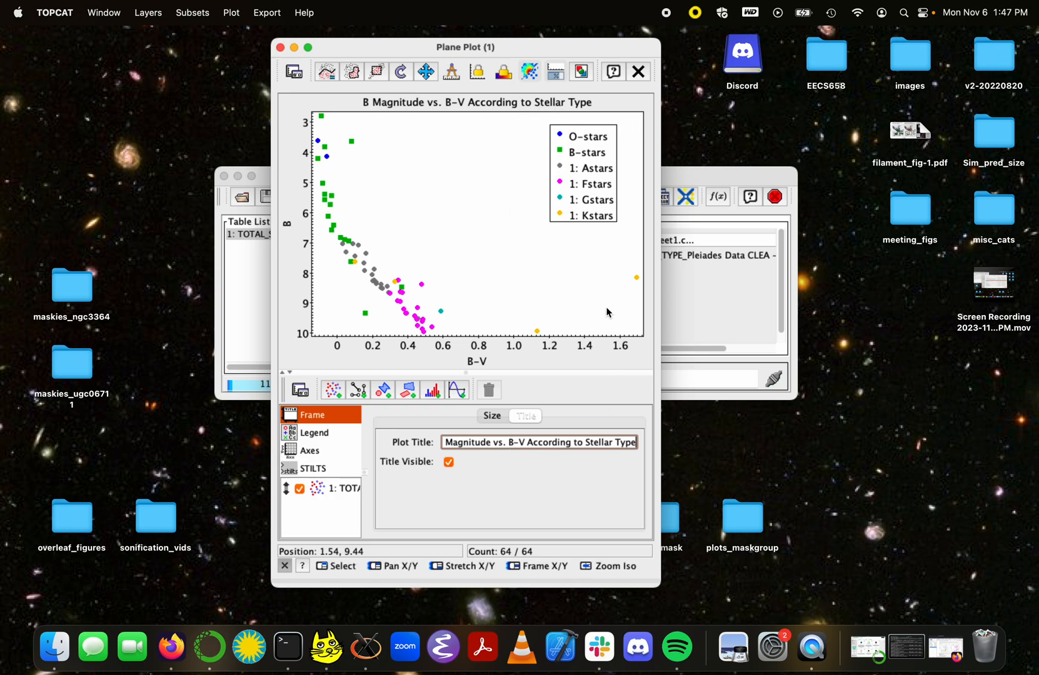
Step: Export the plot as myplot2.png in png format to the Desktop, then open the image
left_click(582, 73)
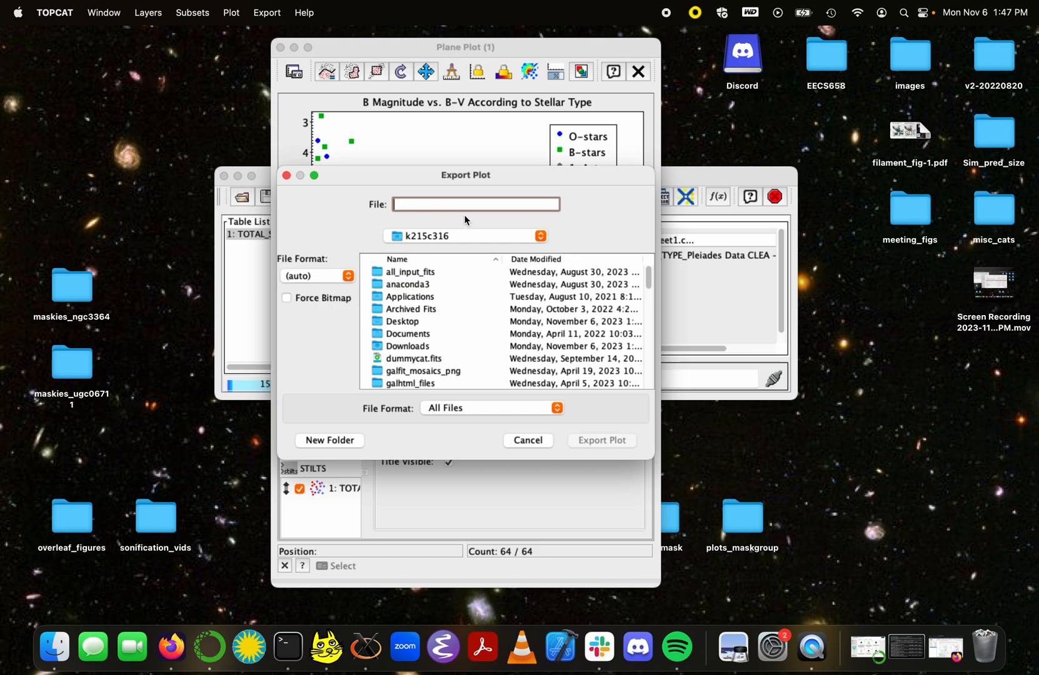
type("myplot2.png")
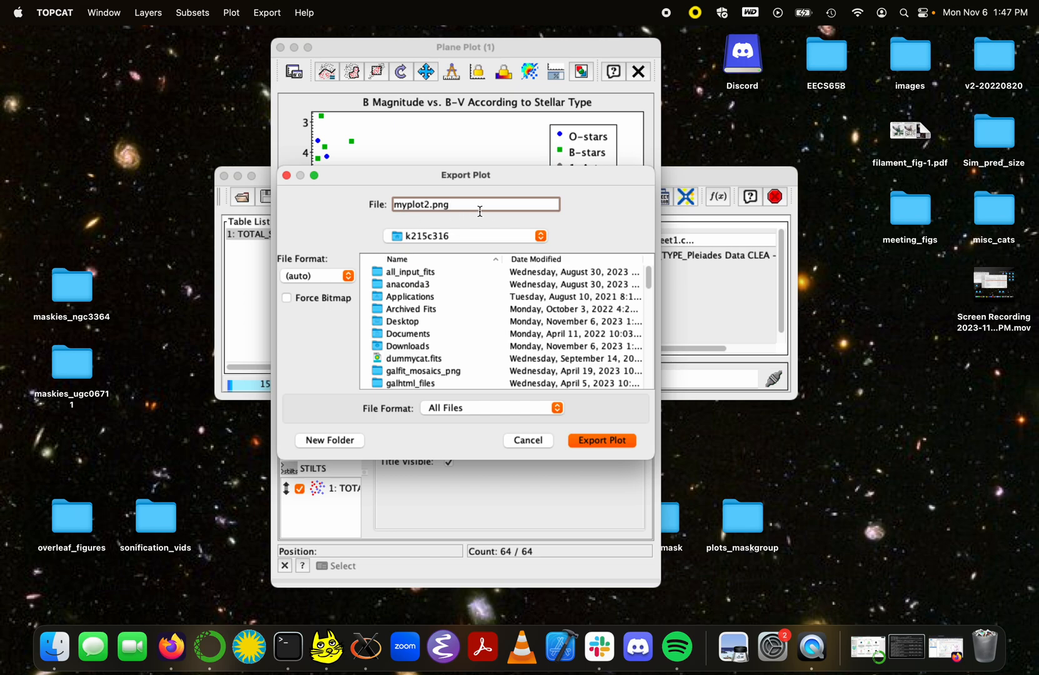
mouse_move(455, 205)
left_mouse_down()
mouse_move(395, 205)
mouse_move(455, 205)
left_mouse_up()
left_click(349, 278)
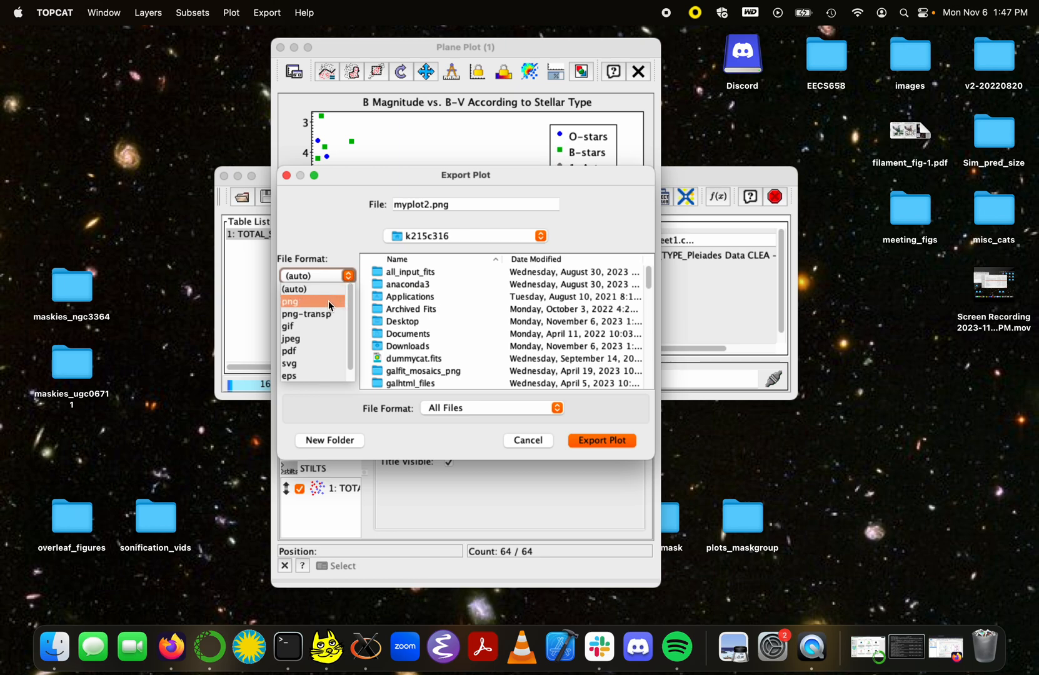
left_click(328, 300)
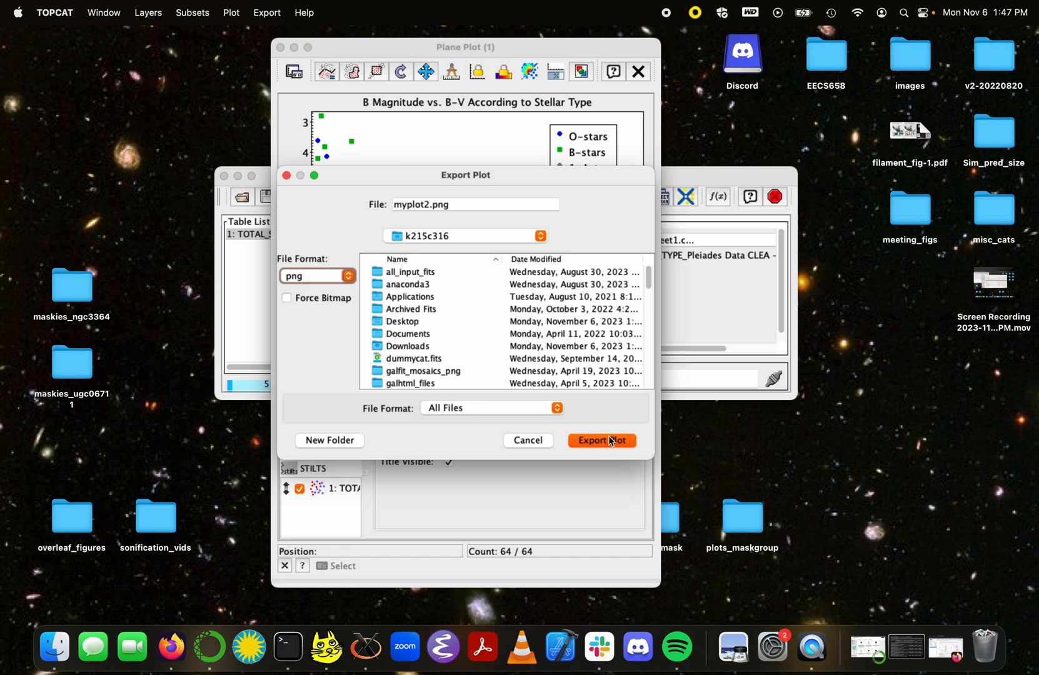
double_click(428, 323)
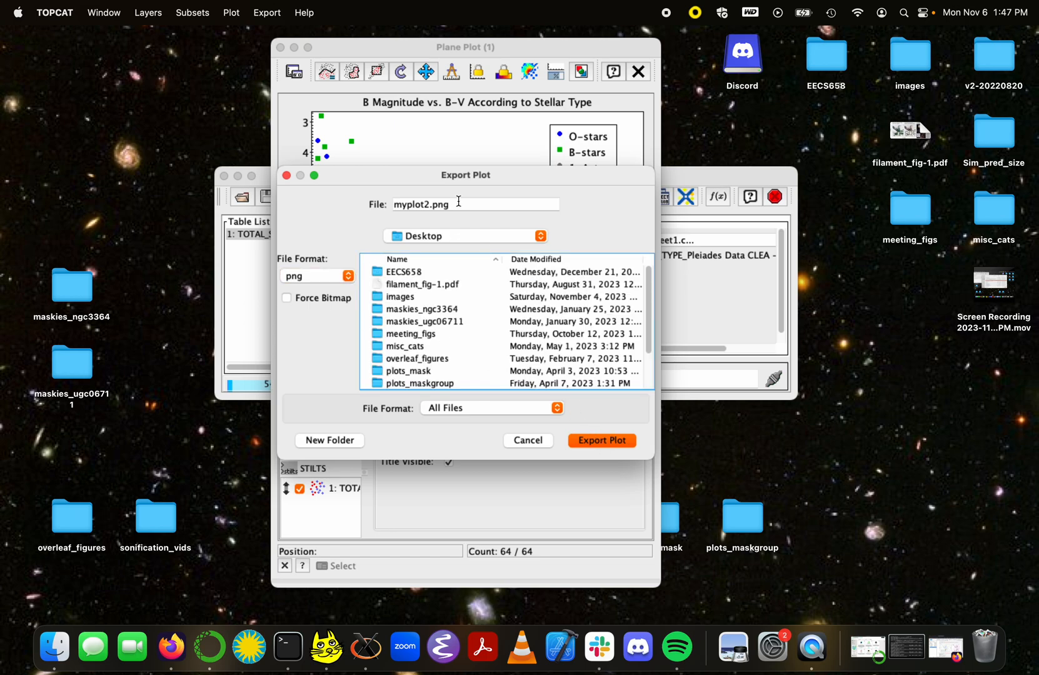
left_click(589, 441)
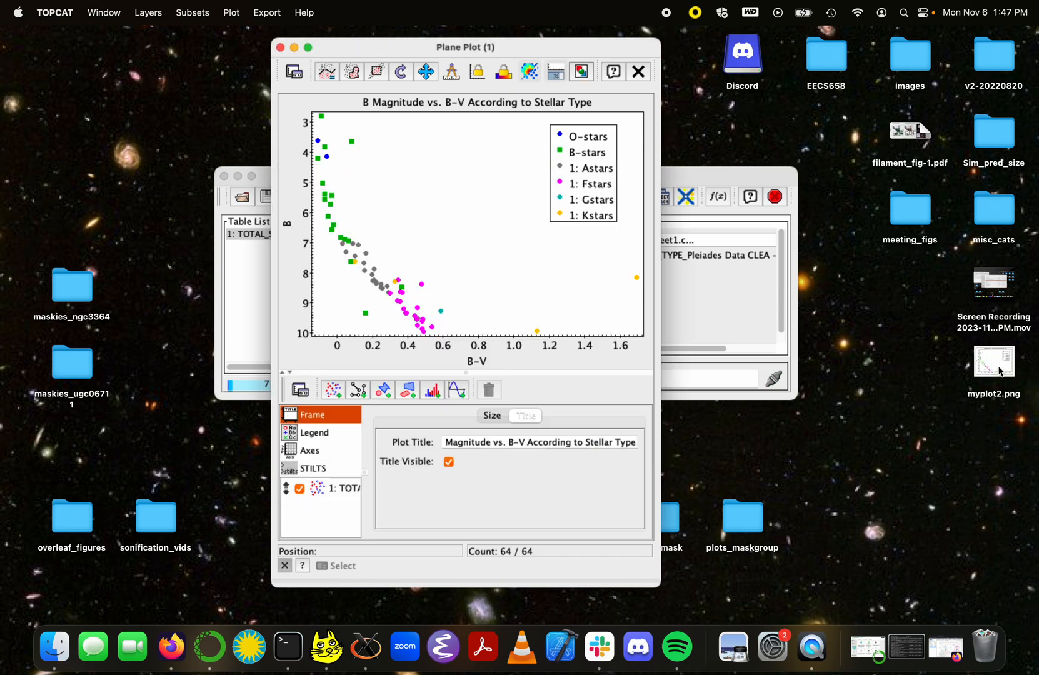
double_click(998, 371)
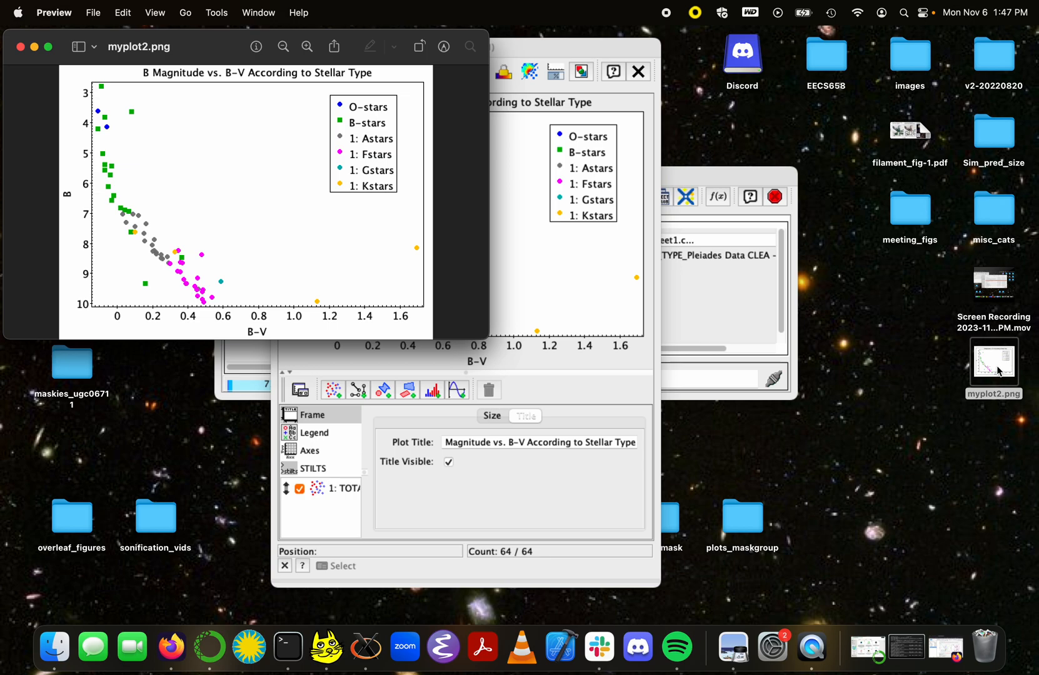